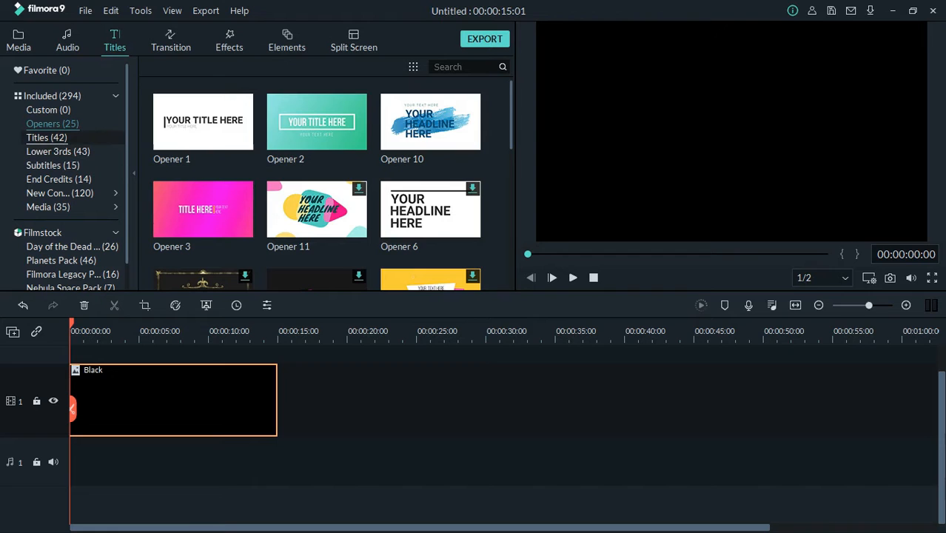
Step: Place the Default Title above the Black clip for its full length and change the title text to "Most Wanted"
click(46, 138)
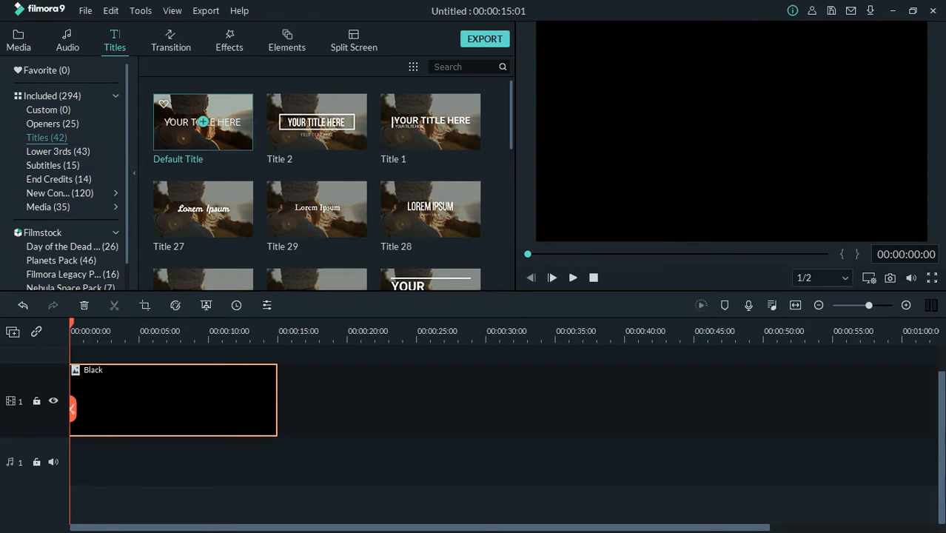
drag(202, 121, 277, 394)
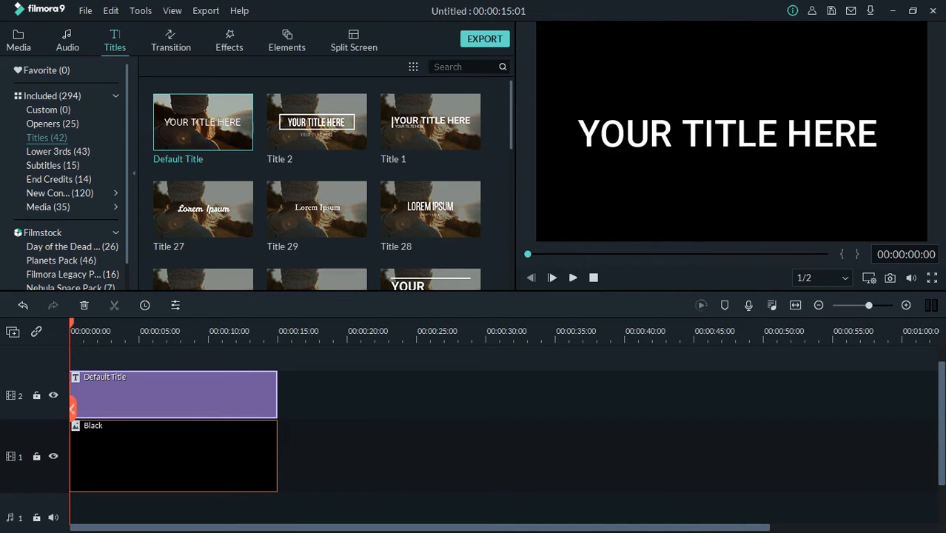
click(732, 133)
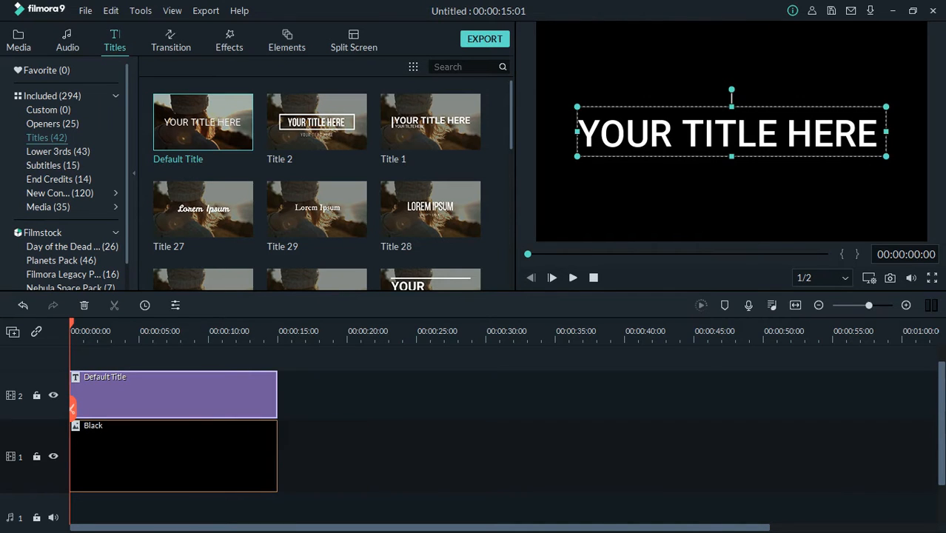
double_click(672, 133)
click(672, 134)
click(315, 128)
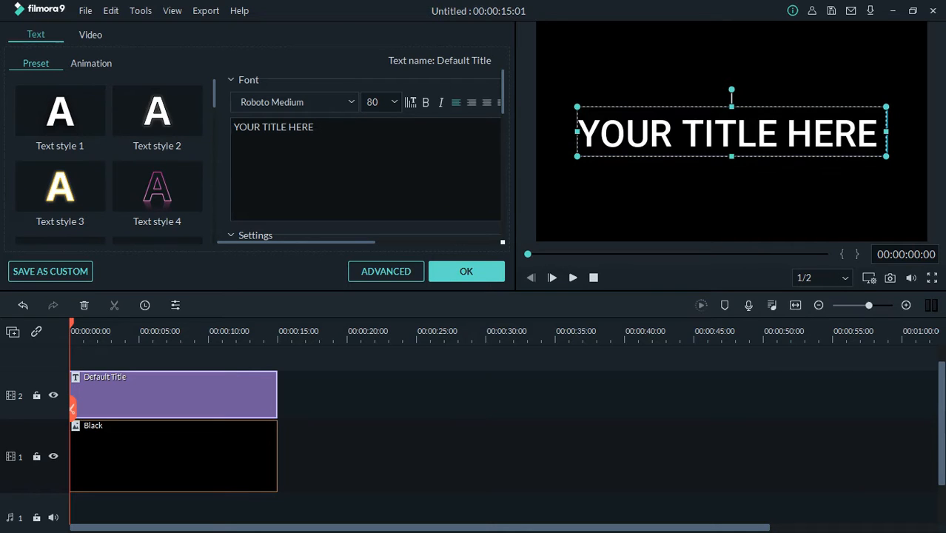
key(ctrl+a)
key(BackSpace)
text(Most)
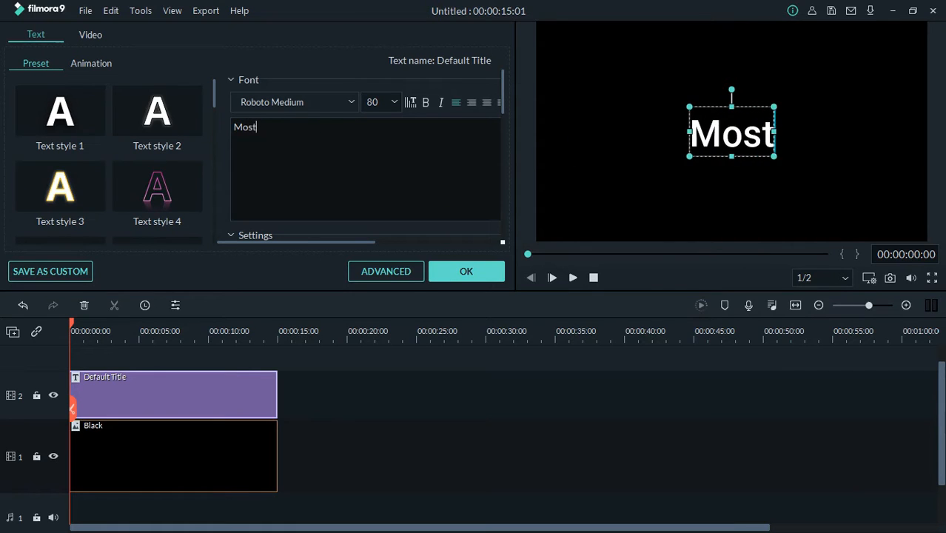
text( Wanted)
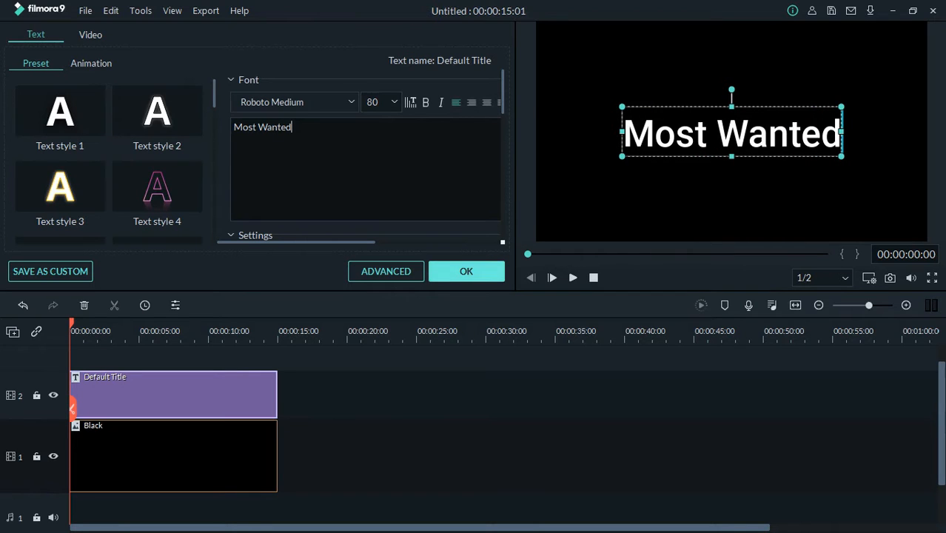
click(467, 271)
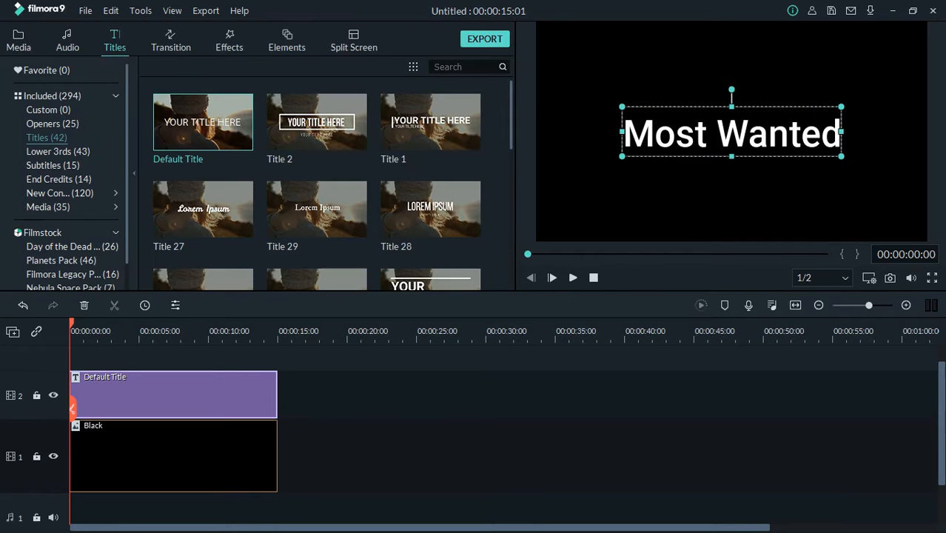
Step: Enlarge the Most Wanted text box in the advanced text editor and reposition the text near the middle of the frame
right_click(639, 149)
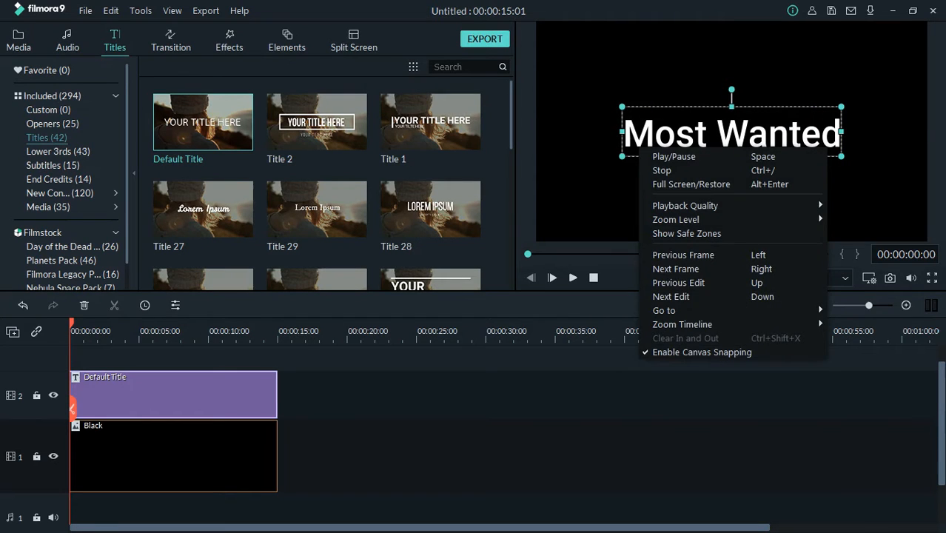
click(603, 166)
double_click(656, 133)
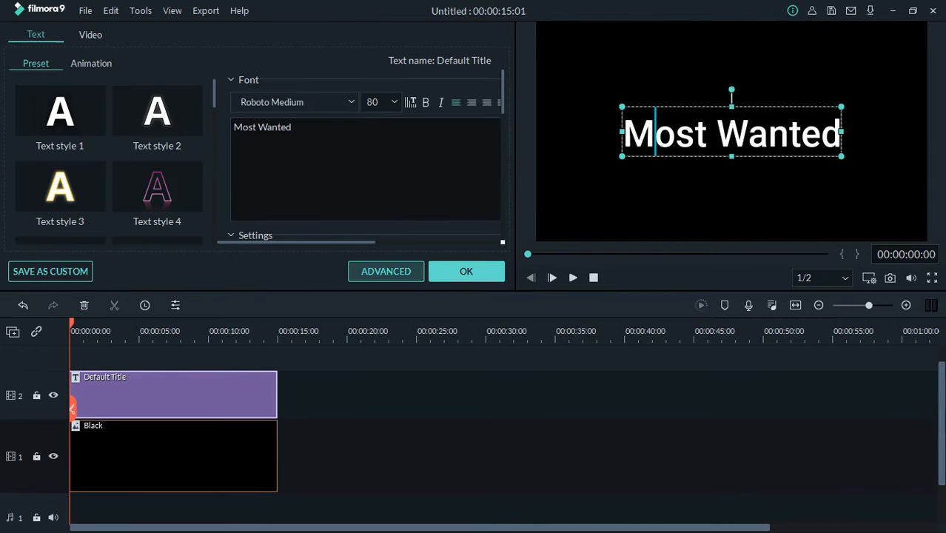
click(386, 271)
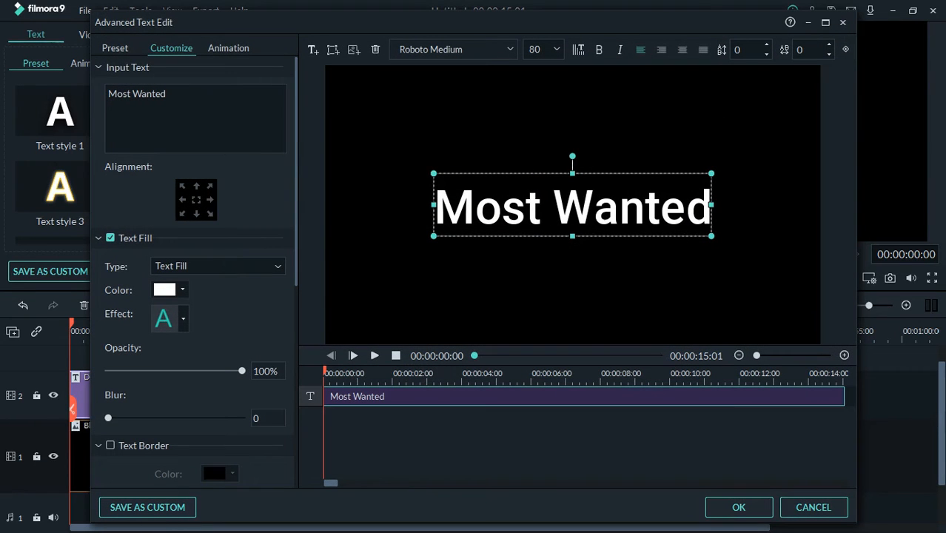
drag(434, 236, 217, 285)
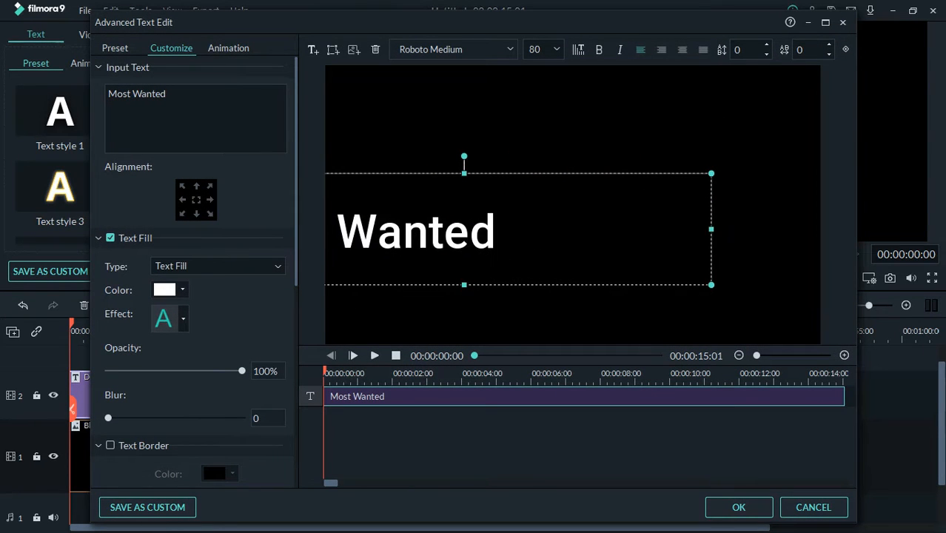
drag(711, 174, 807, 151)
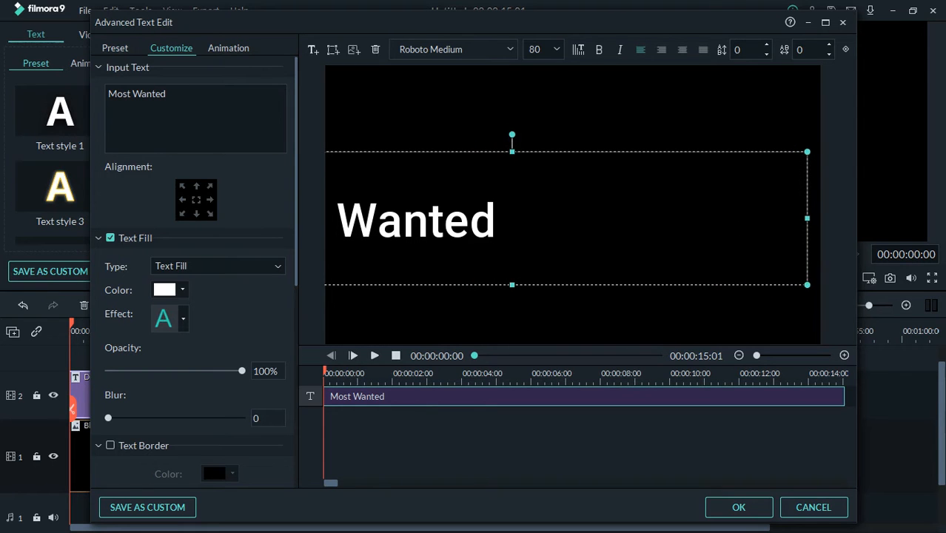
drag(459, 222, 659, 209)
click(622, 305)
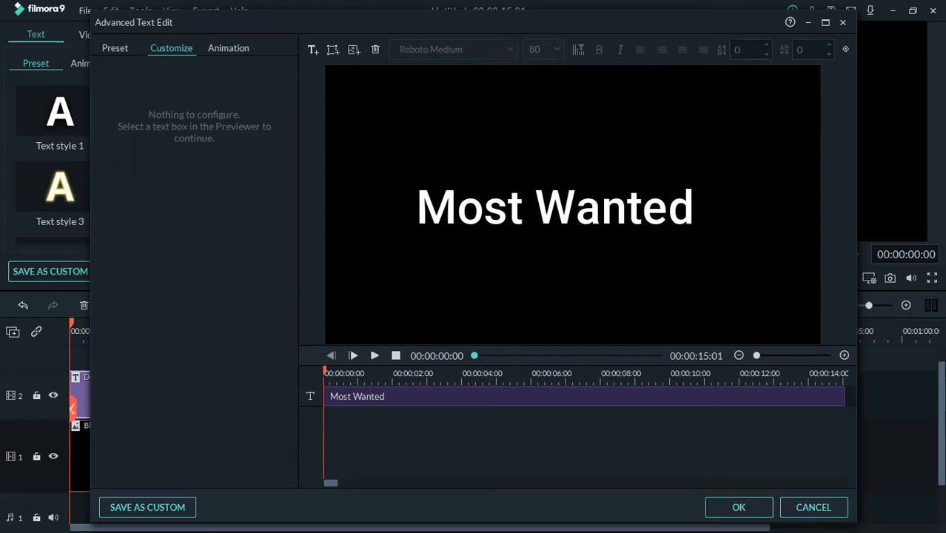
click(592, 211)
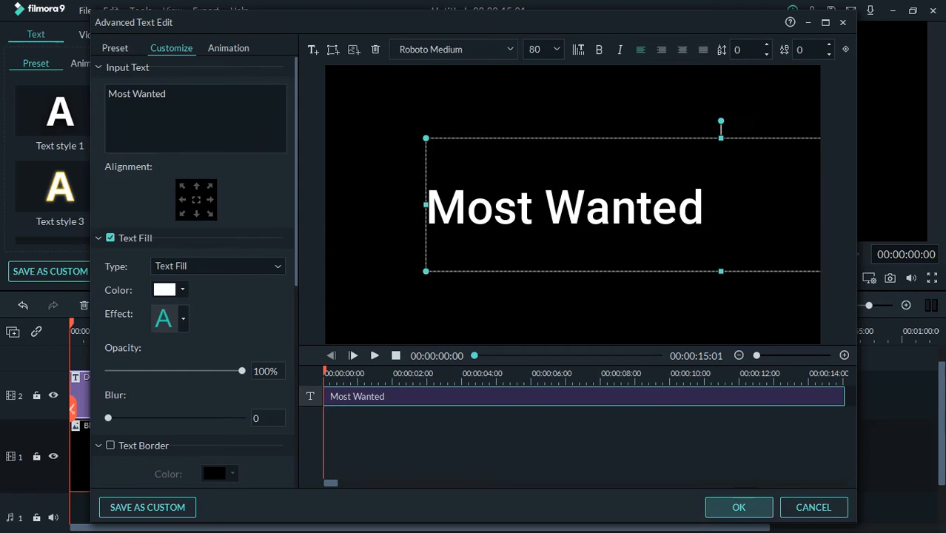
key(Return)
click(465, 271)
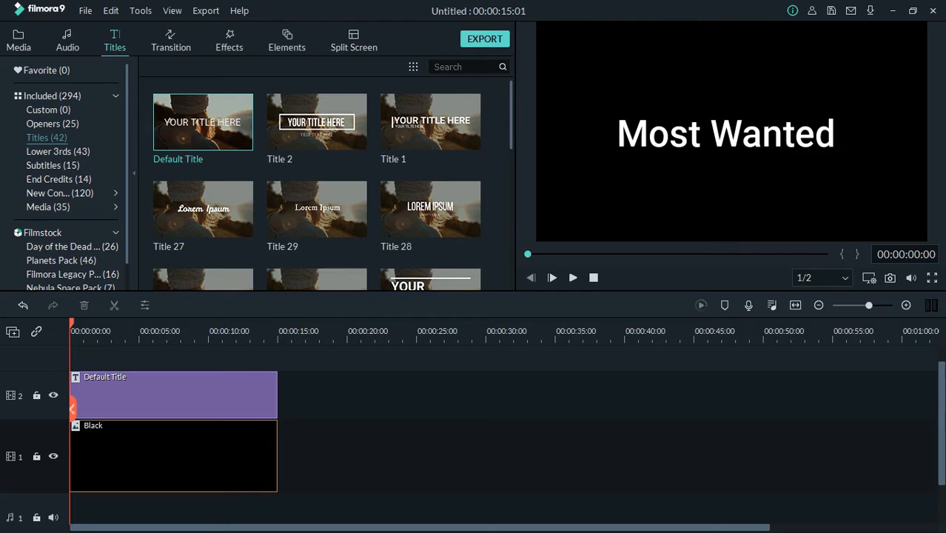
Step: Take a snapshot of the title frame and replace the title and Black clips with it on track 1, about 15 seconds long
click(890, 278)
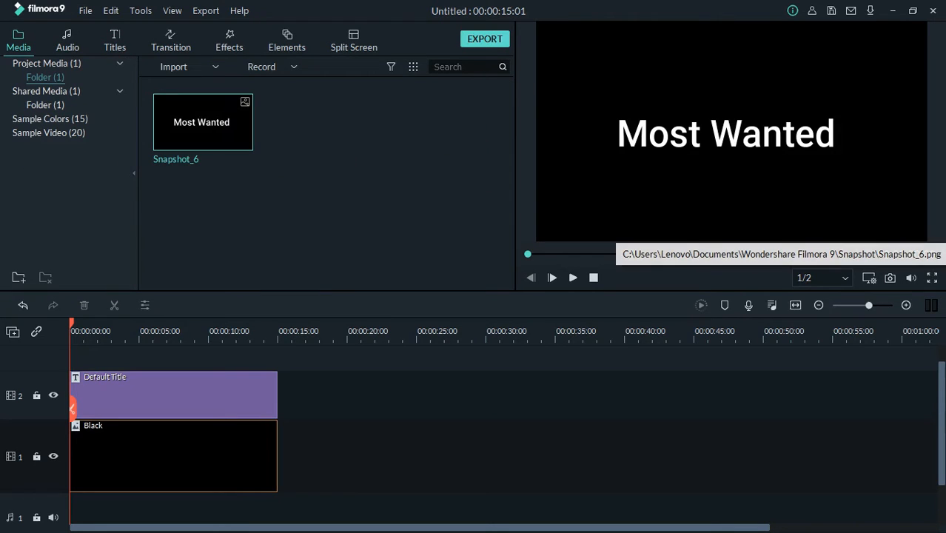
drag(311, 491, 211, 392)
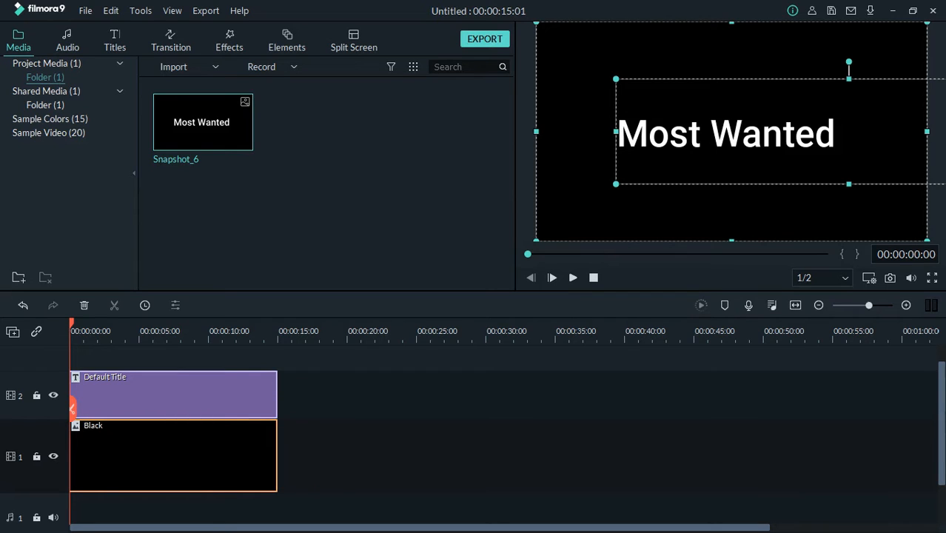
key(Delete)
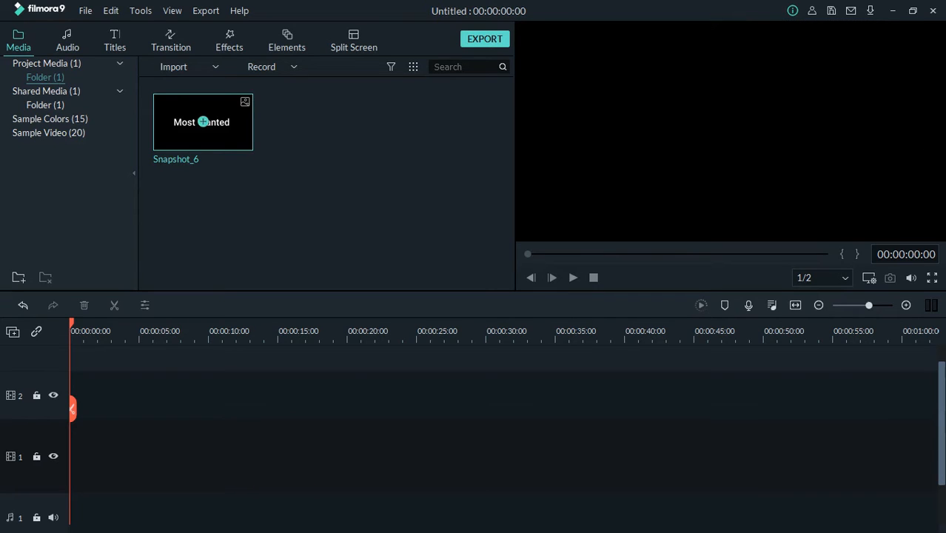
mouse_move(202, 122)
mouse_down()
mouse_move(130, 456)
mouse_move(104, 456)
mouse_move(280, 455)
mouse_up()
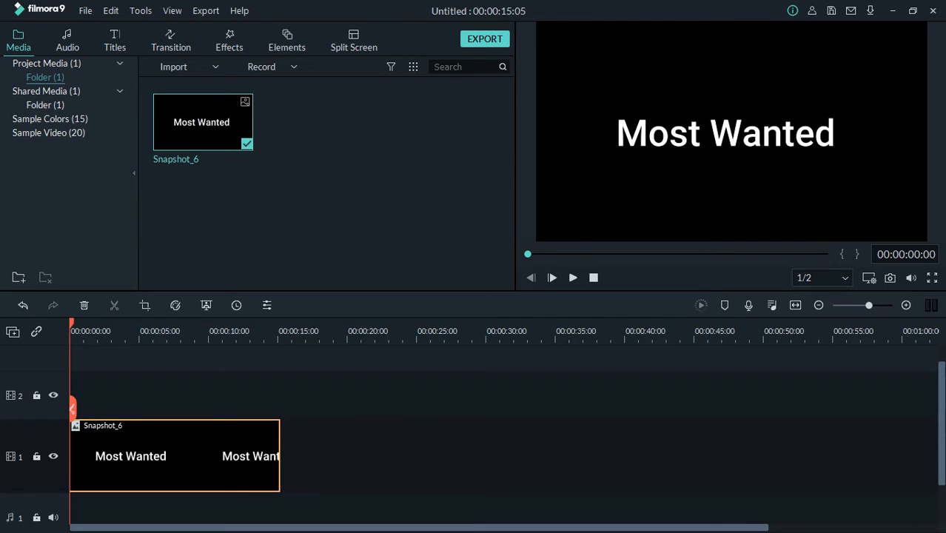
Step: Apply Pan & Zoom to the title snapshot clip, shrinking the end frame to 142 x 80 over the letter W
right_click(189, 466)
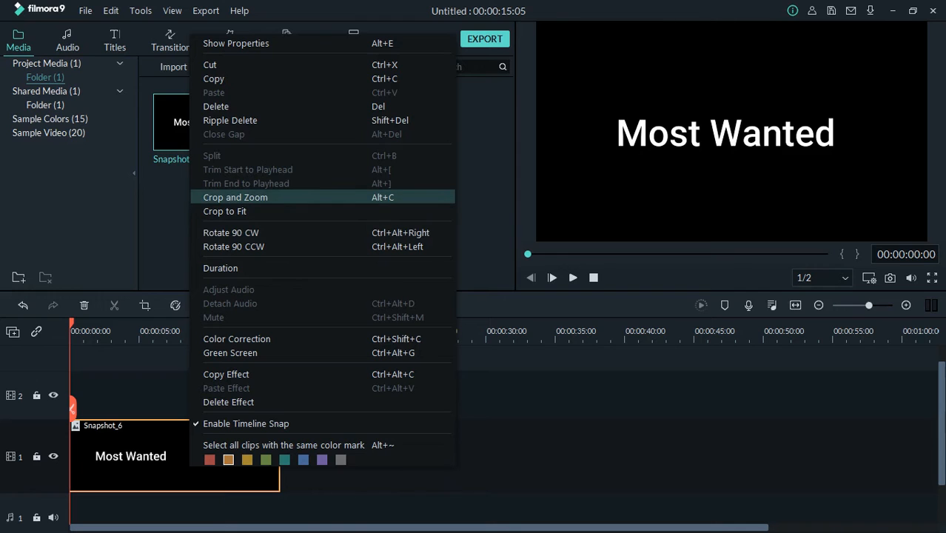
click(236, 197)
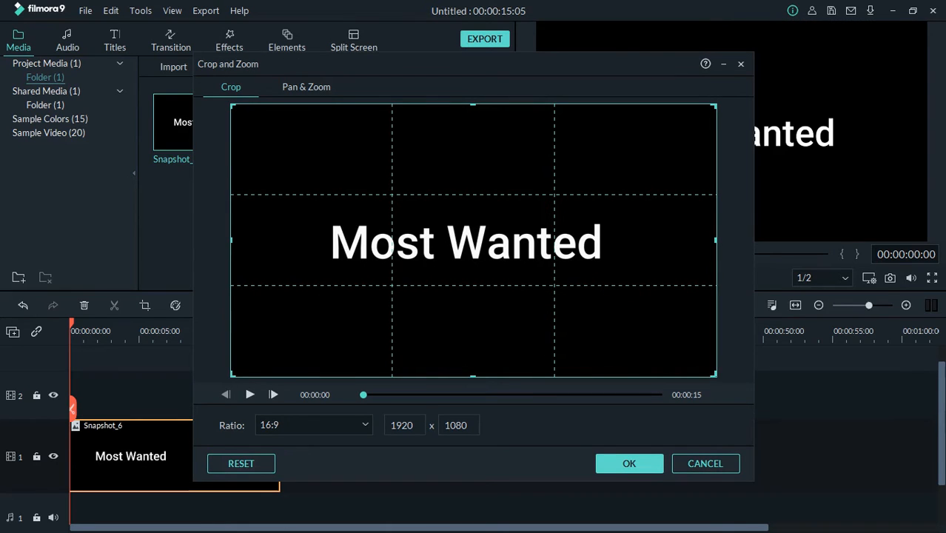
click(306, 86)
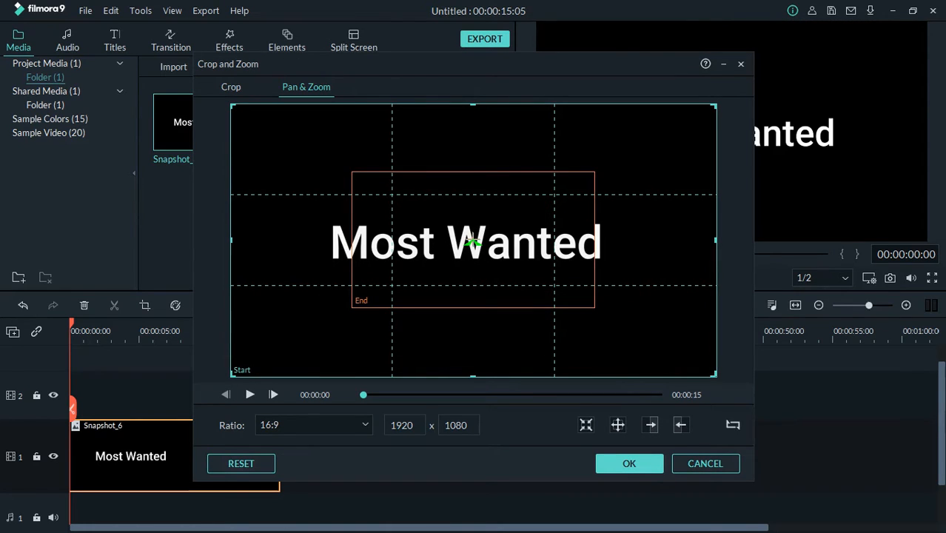
click(471, 241)
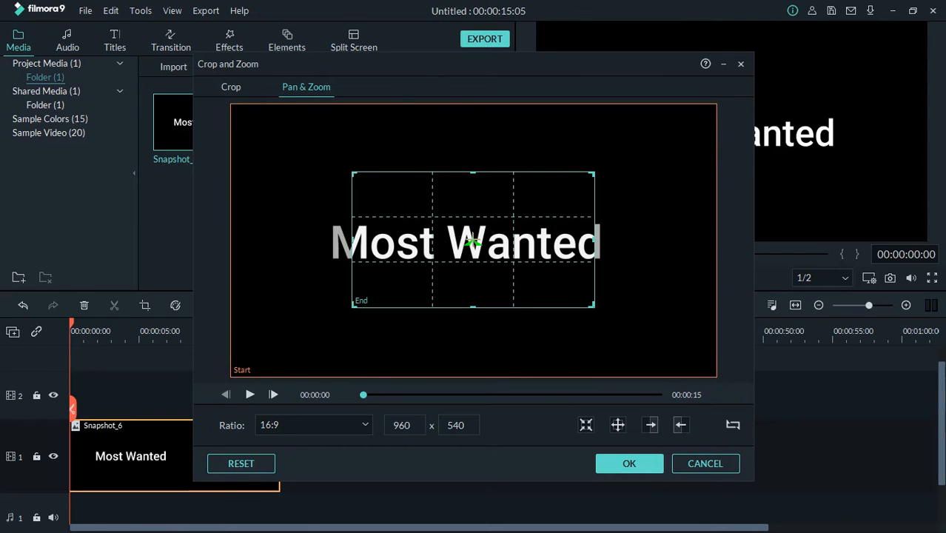
drag(354, 306, 467, 233)
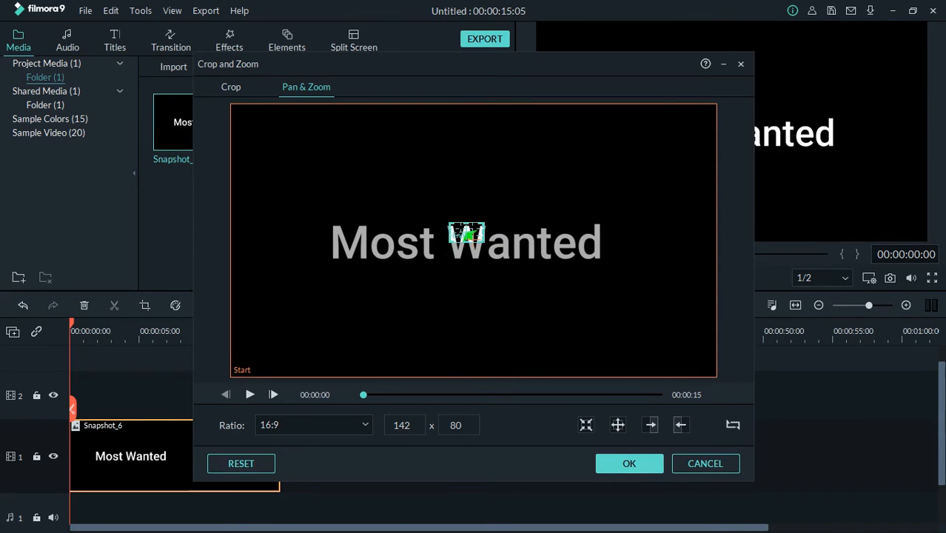
click(629, 464)
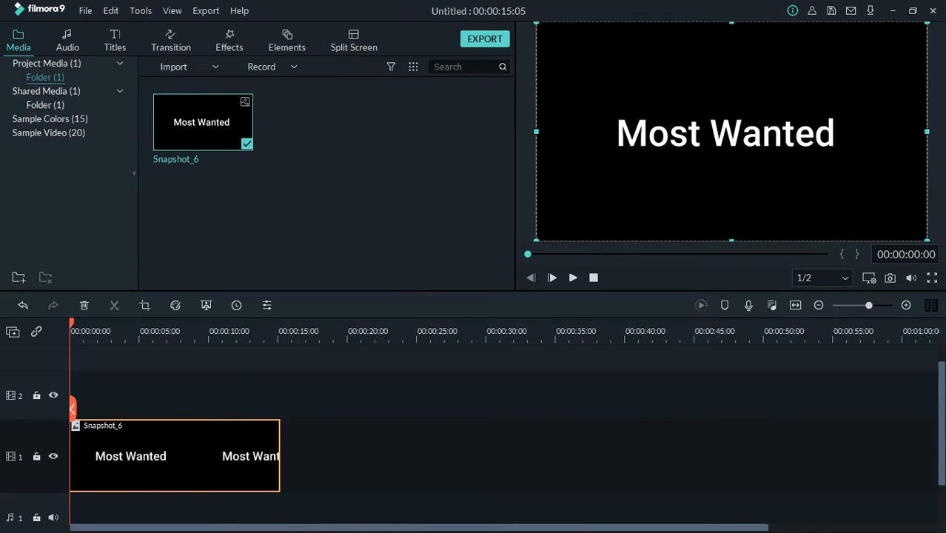
Step: Play the zoom to its end, snapshot the final frame, and add that snapshot directly after the zoomed clip on track 1
key(space)
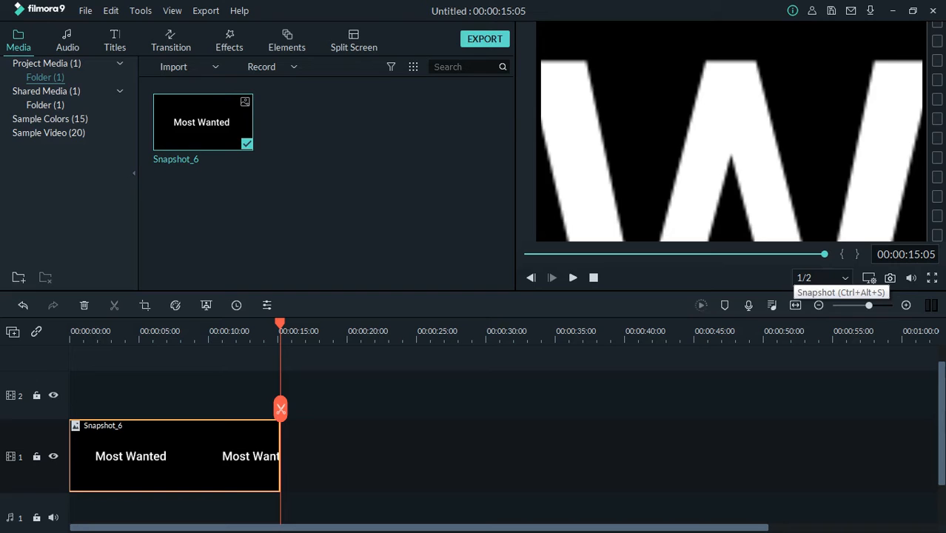
click(890, 277)
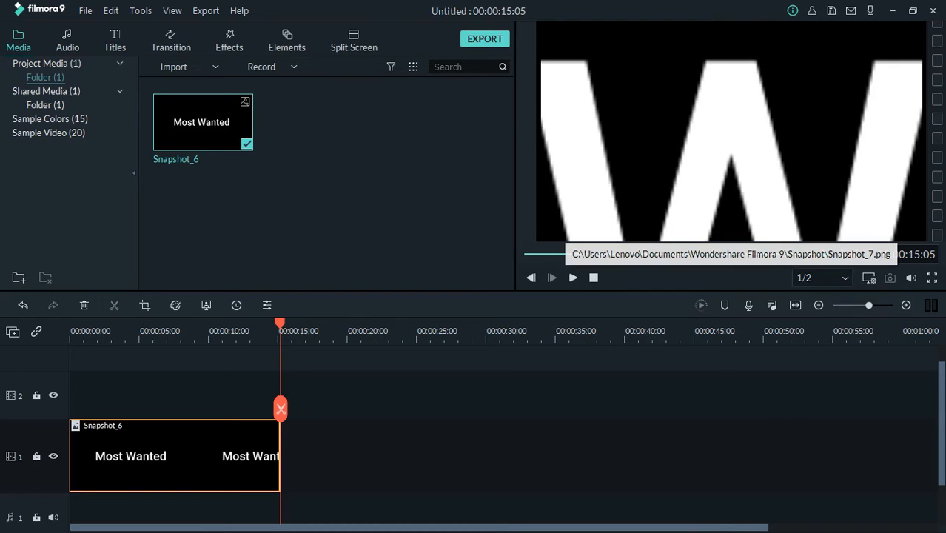
drag(317, 122, 315, 456)
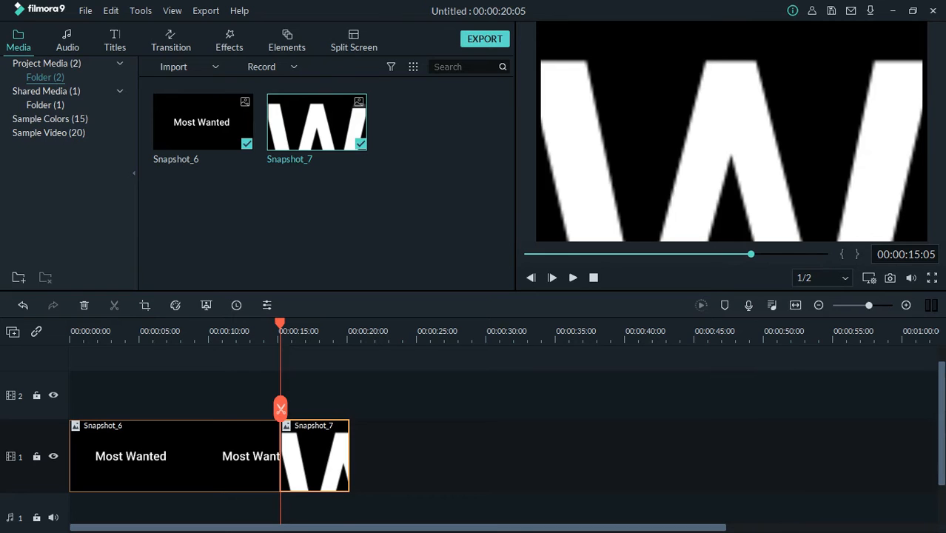
double_click(315, 455)
click(469, 272)
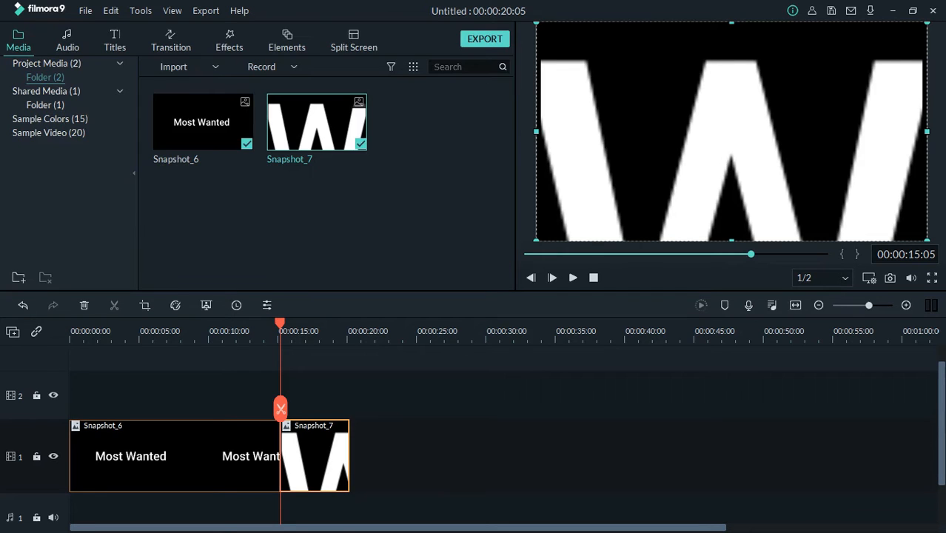
Step: Set the duration of the W snapshot clip to 00:00:00:05
right_click(317, 458)
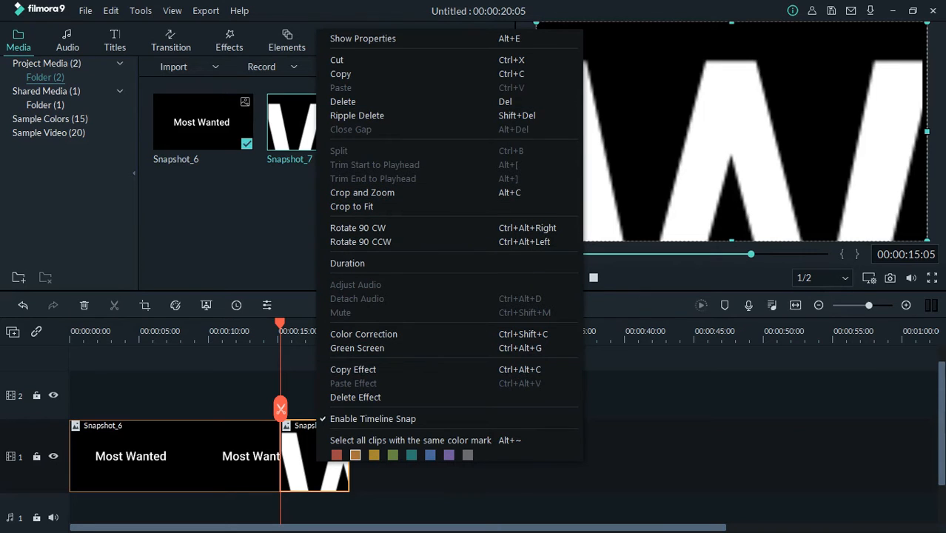
click(347, 263)
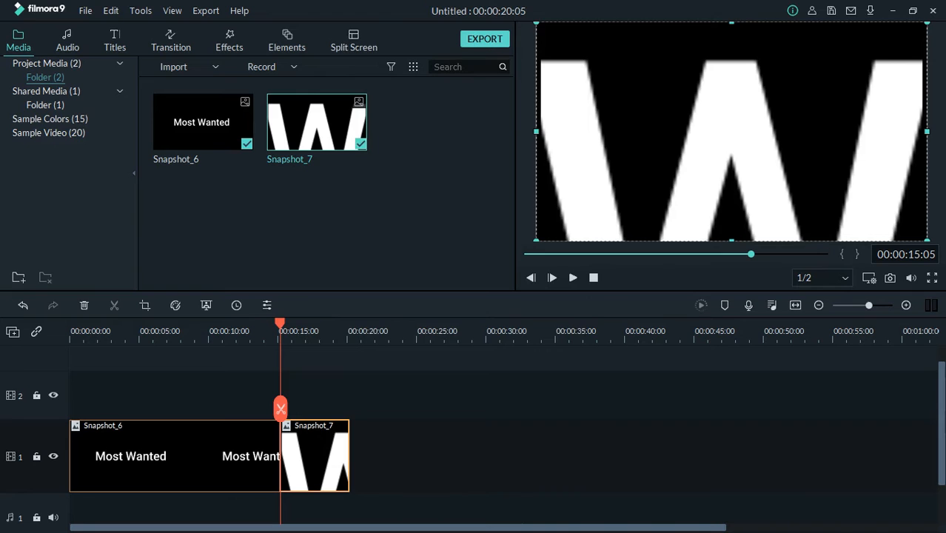
right_click(320, 477)
click(354, 278)
click(499, 219)
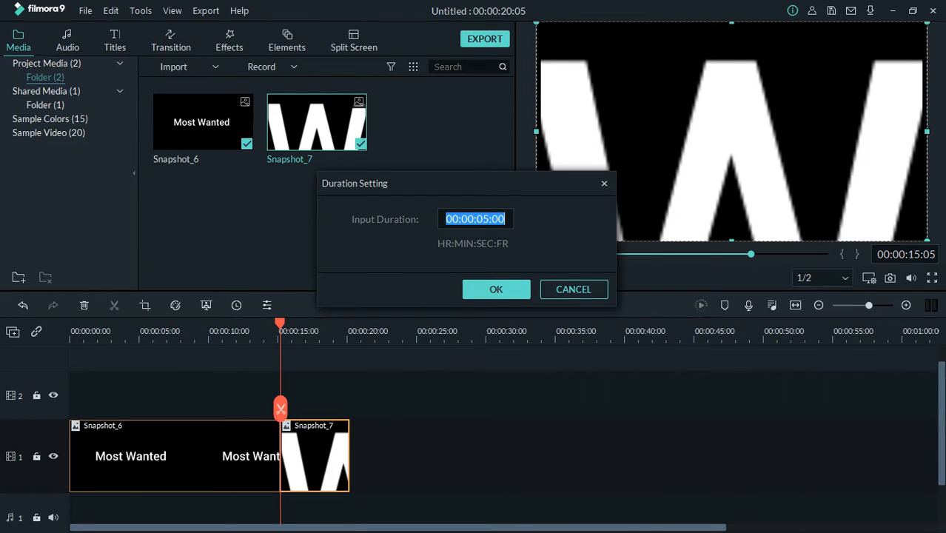
click(498, 219)
key(BackSpace)
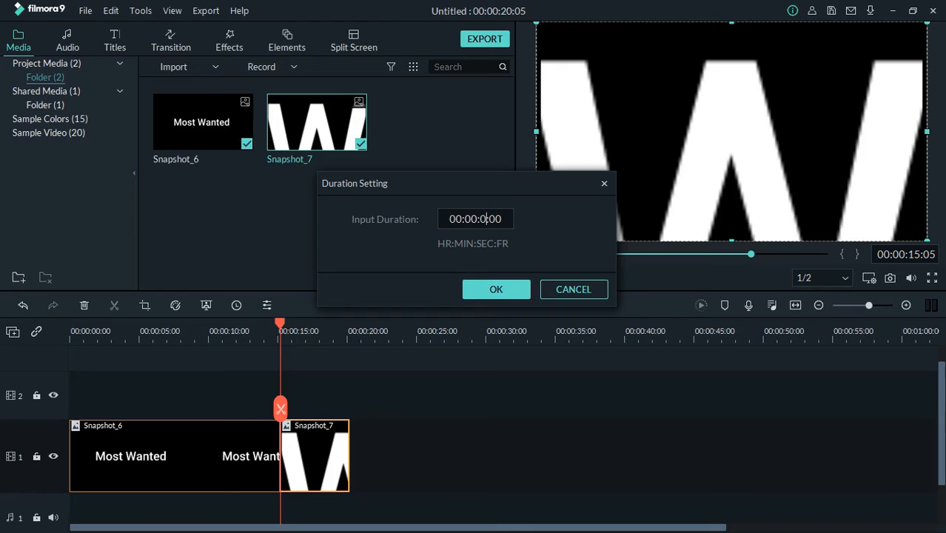
text(0)
key(BackSpace)
text(5)
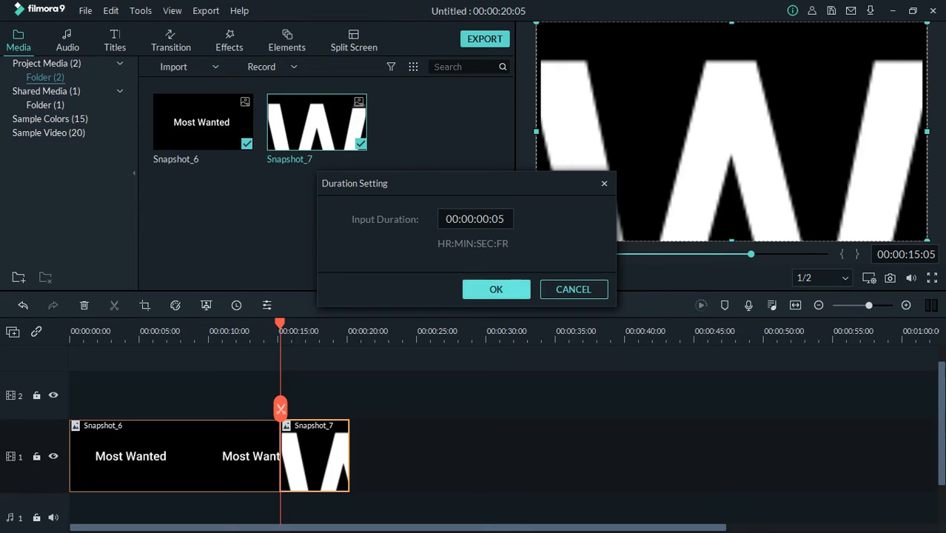
key(Return)
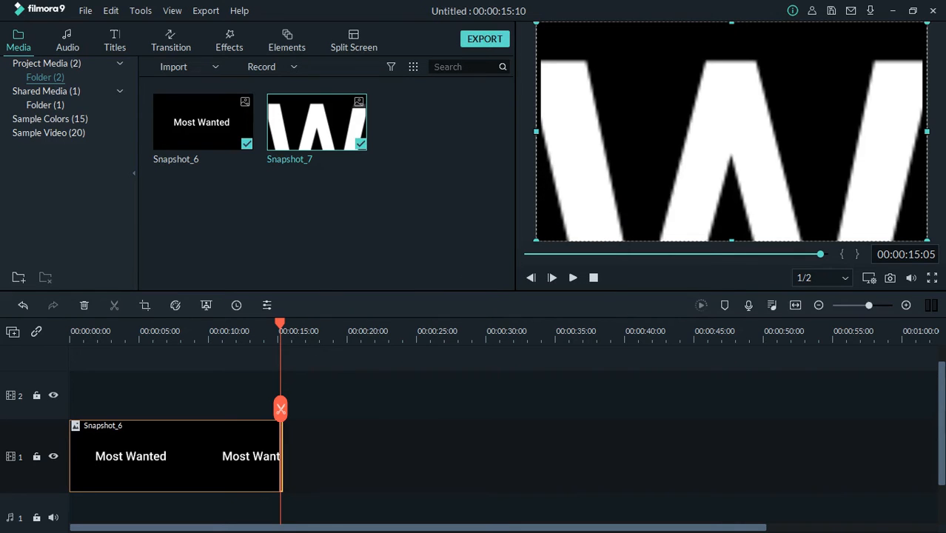
Step: Apply Pan & Zoom to the W snapshot clip, slightly insetting the start frame and shrinking the end frame to 142 x 80 inside the W, and play it
right_click(282, 456)
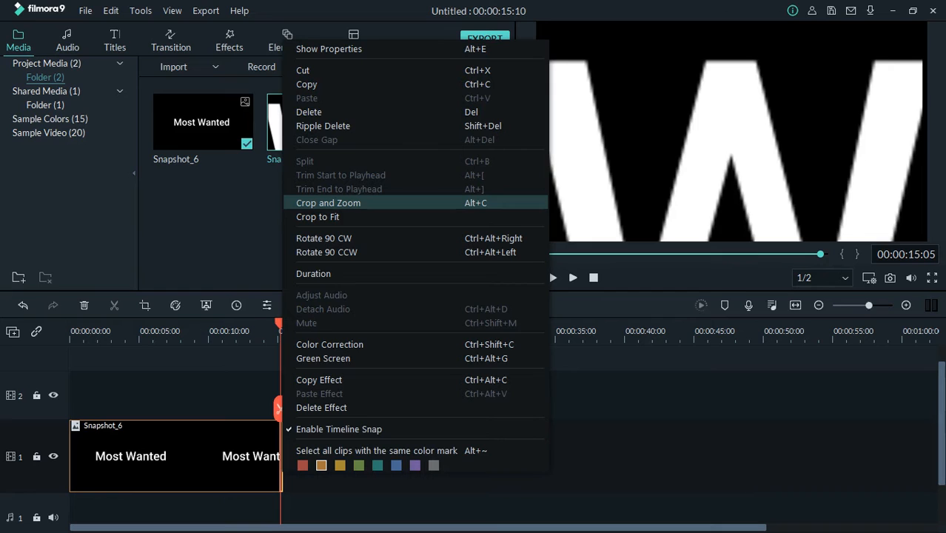
click(328, 203)
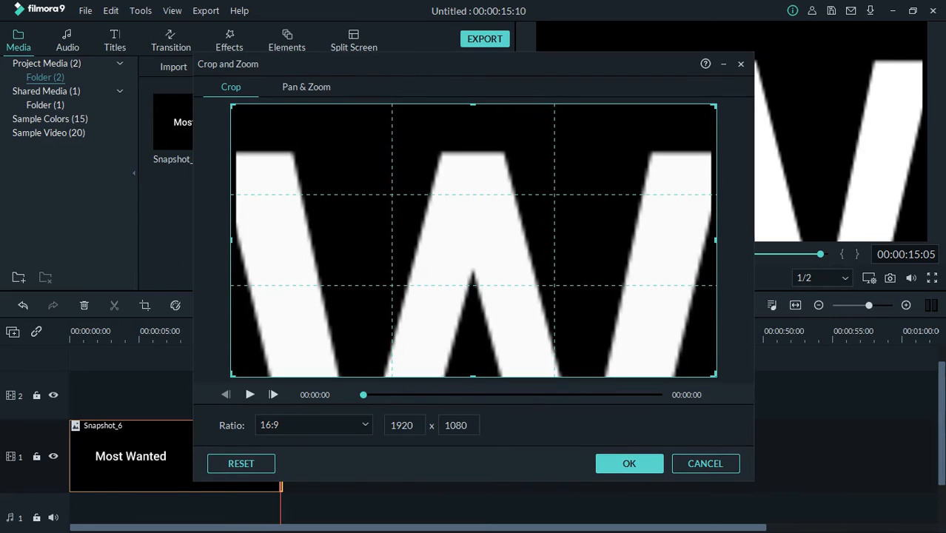
click(306, 87)
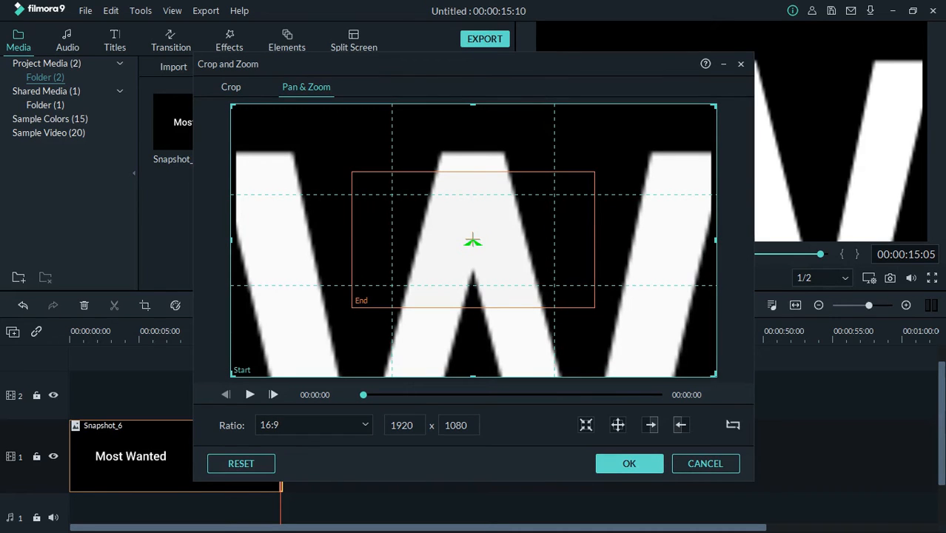
drag(233, 376, 241, 371)
drag(716, 105, 706, 110)
click(474, 240)
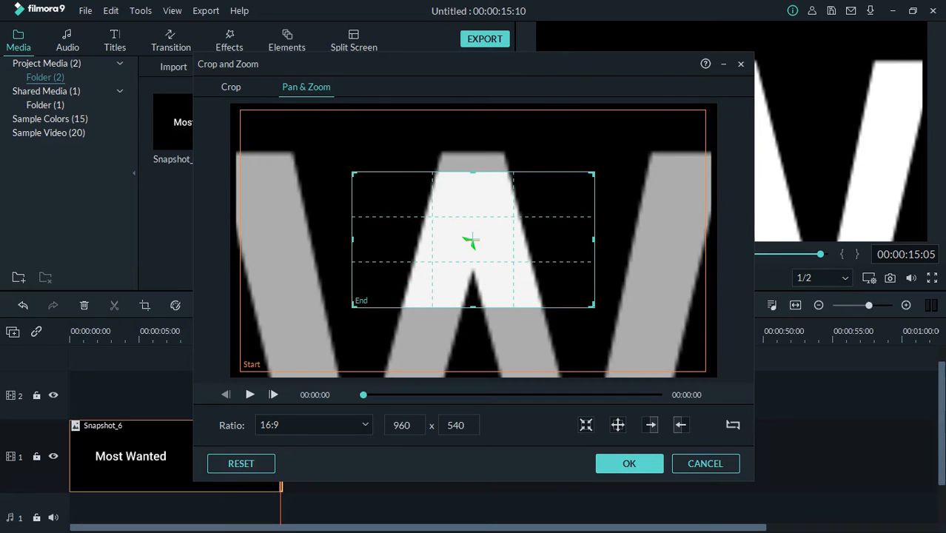
drag(353, 306, 474, 240)
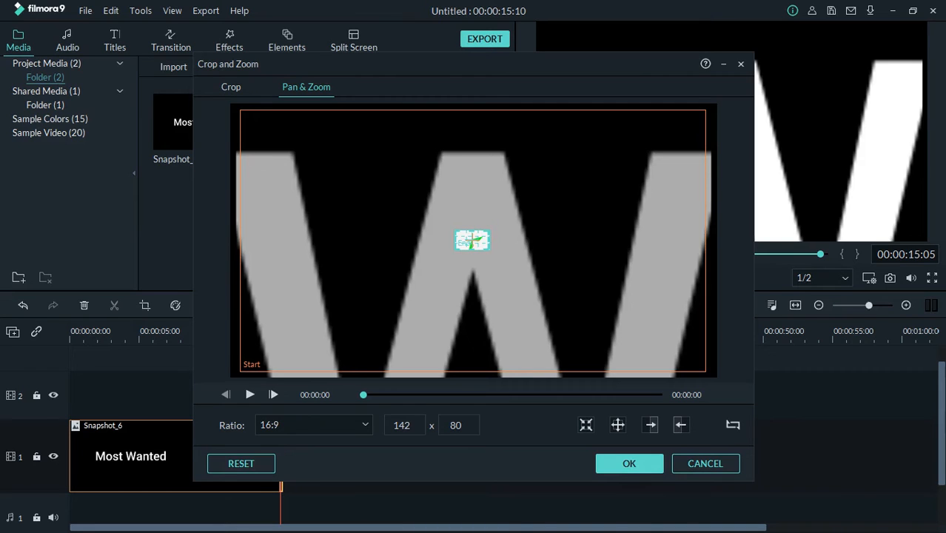
drag(473, 240, 471, 240)
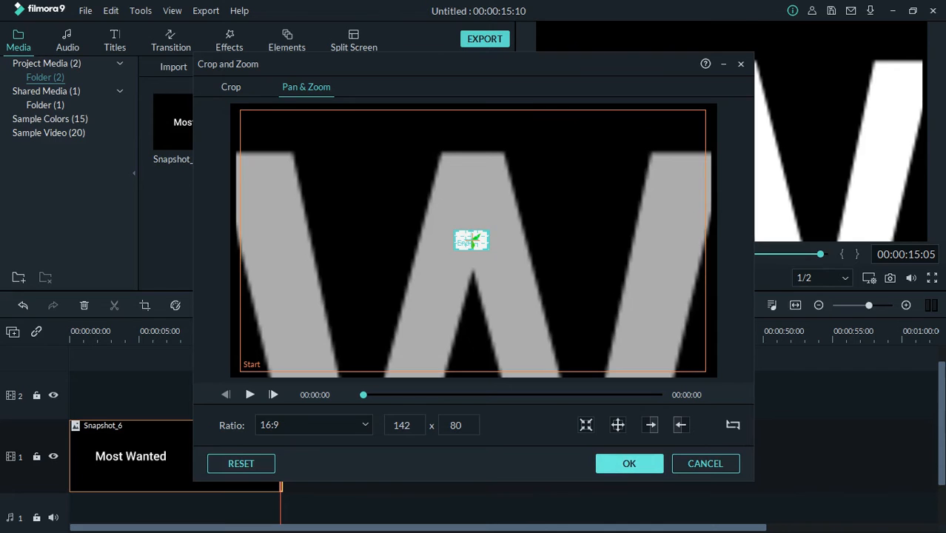
click(630, 463)
drag(280, 324, 69, 324)
key(space)
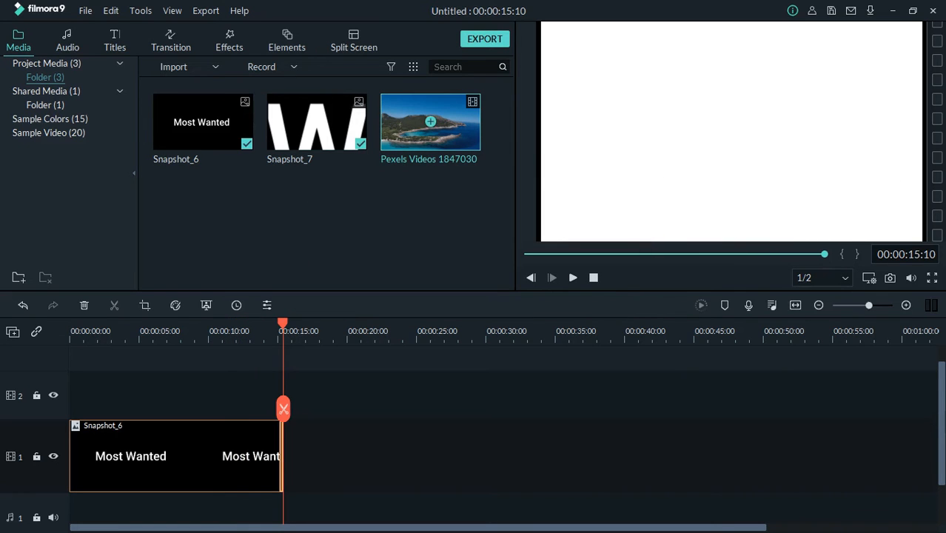
Step: Add the Pexels Videos 1847030 clip at the start of track 1 and move both snapshot clips above it to the start of track 2
drag(430, 122, 81, 388)
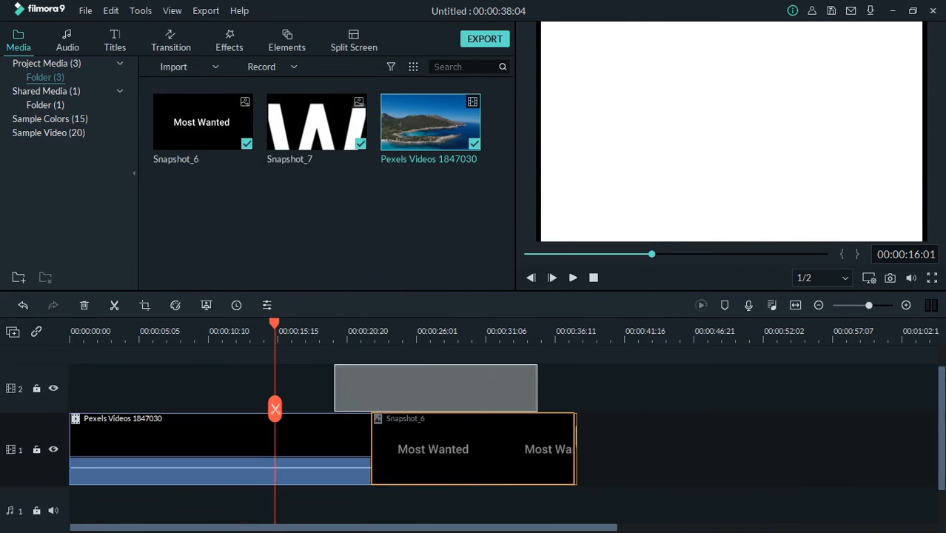
drag(171, 388, 437, 388)
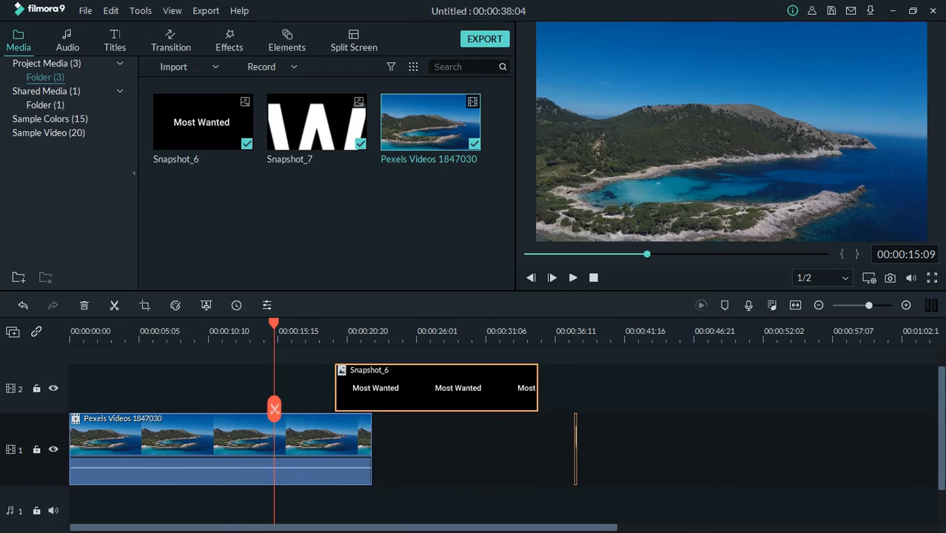
key(ctrl+z)
drag(643, 462, 201, 388)
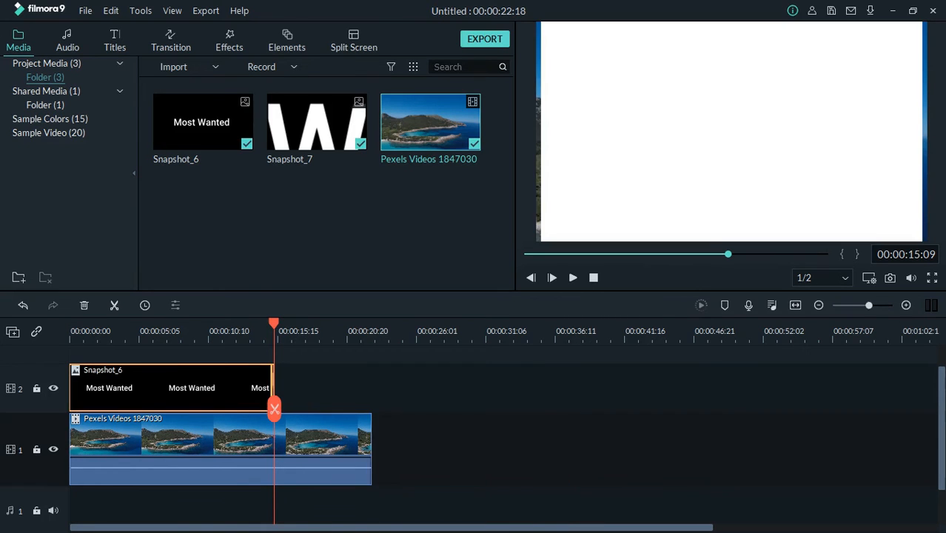
Step: Step frame by frame through the end of the snapshot clips over the video and return the playhead to the start
click(437, 449)
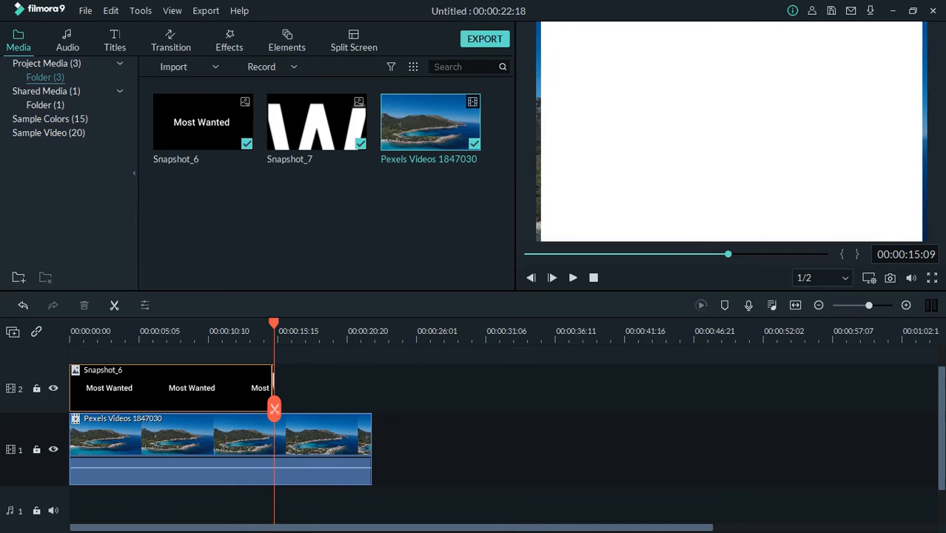
key(Right)
key(Right)
key(Right)
key(Right)
key(Right)
key(Right)
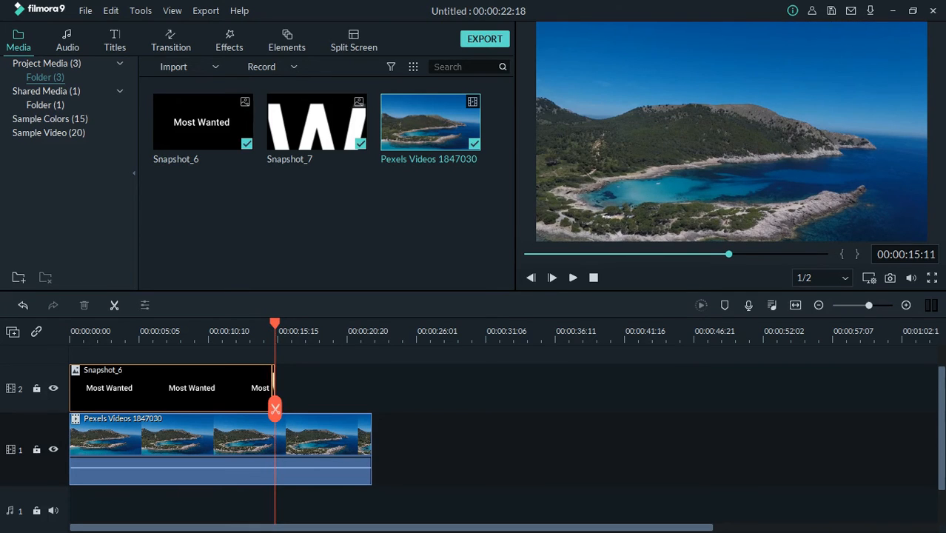
drag(275, 409, 72, 407)
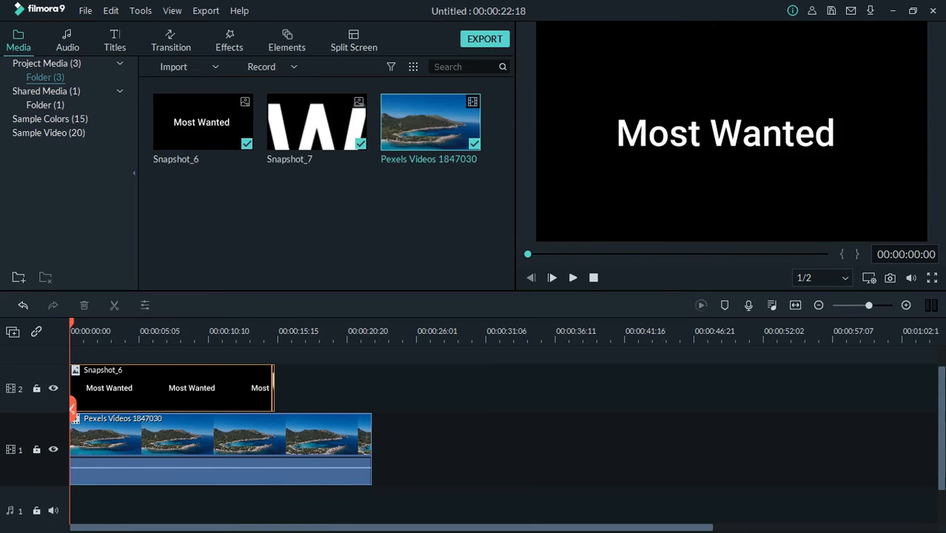
Step: Set the blending mode of the Most Wanted snapshot clip on track 2 to Multiply, with Compositing enabled
click(116, 389)
right_click(116, 389)
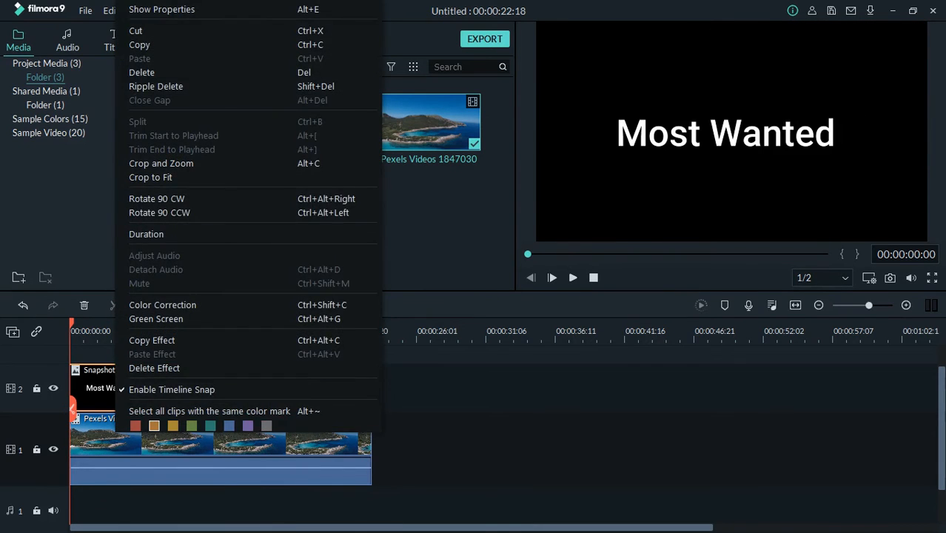
click(445, 393)
click(172, 389)
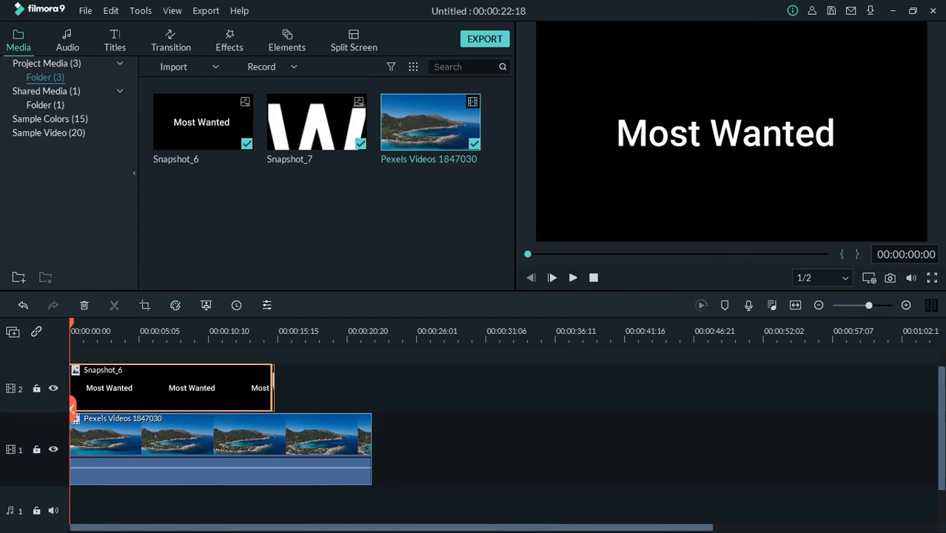
click(266, 305)
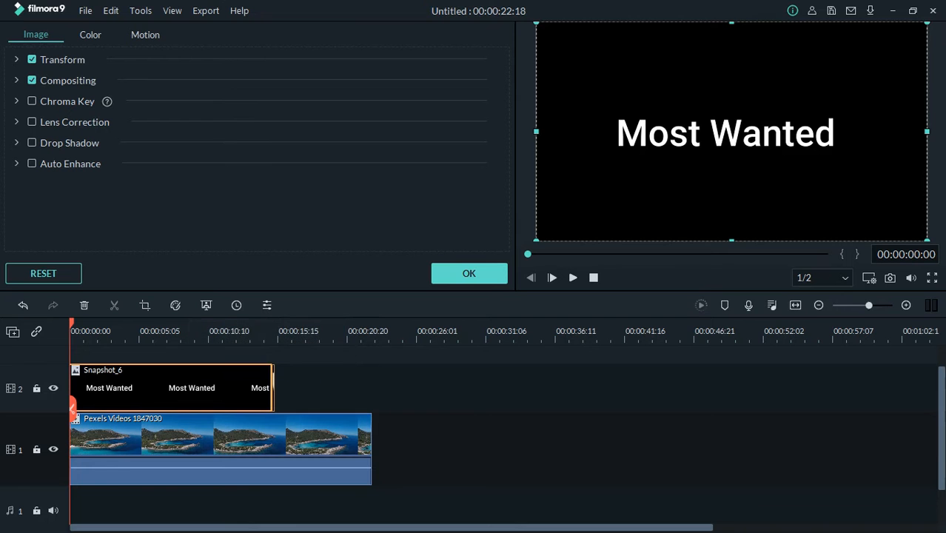
click(17, 80)
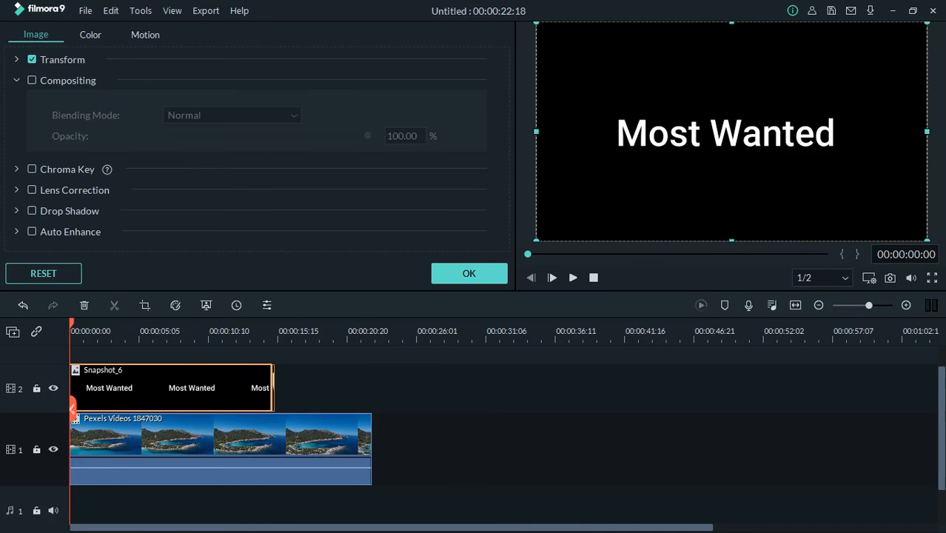
click(31, 80)
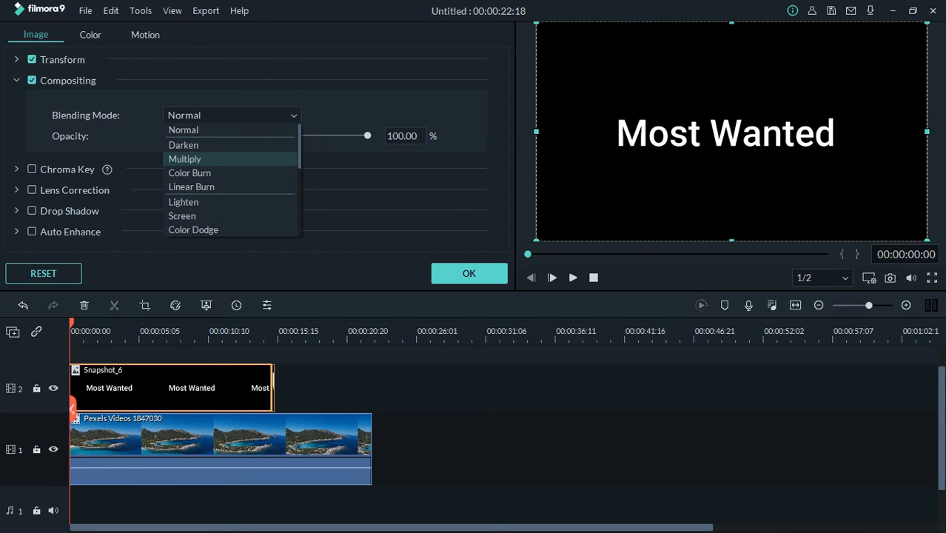
click(185, 159)
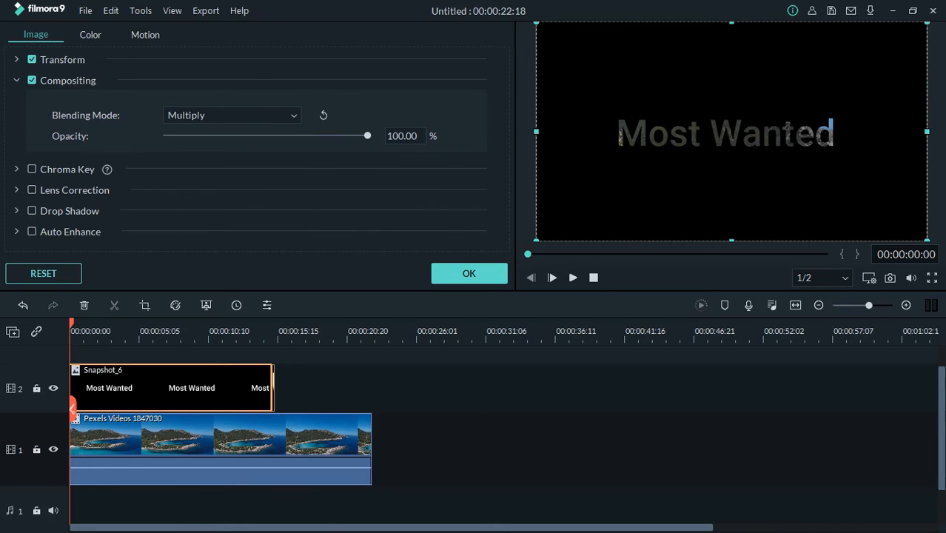
click(469, 273)
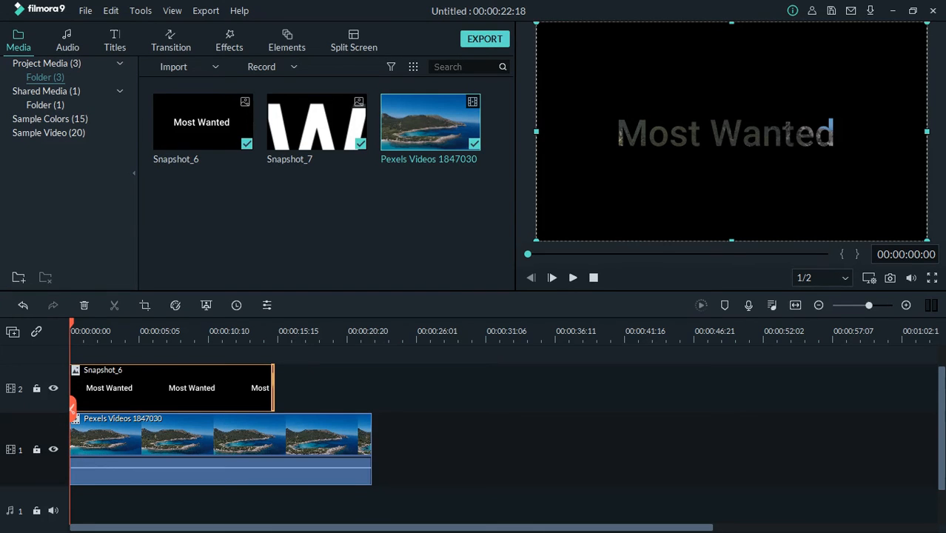
Step: Set the blending mode of the short W snapshot clip at the end of track 2 to Multiply
double_click(271, 388)
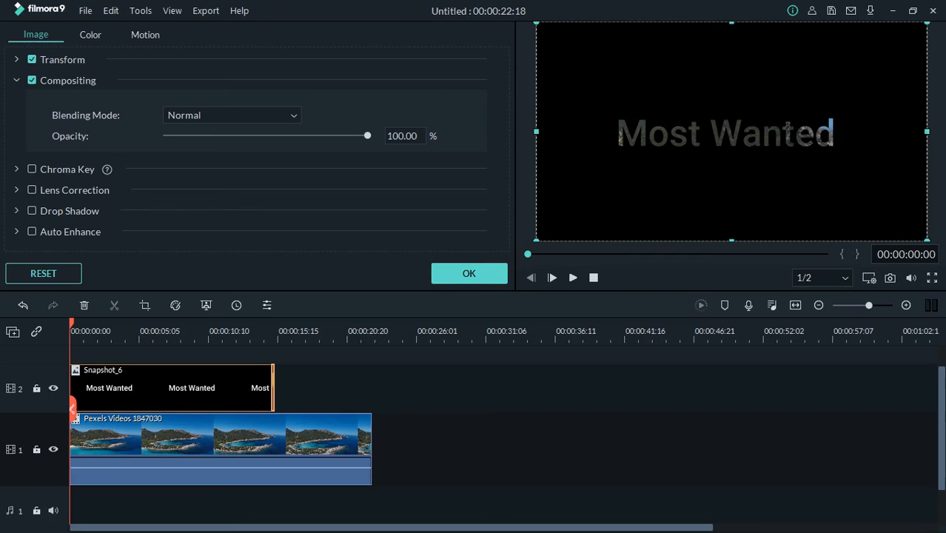
click(231, 115)
click(200, 158)
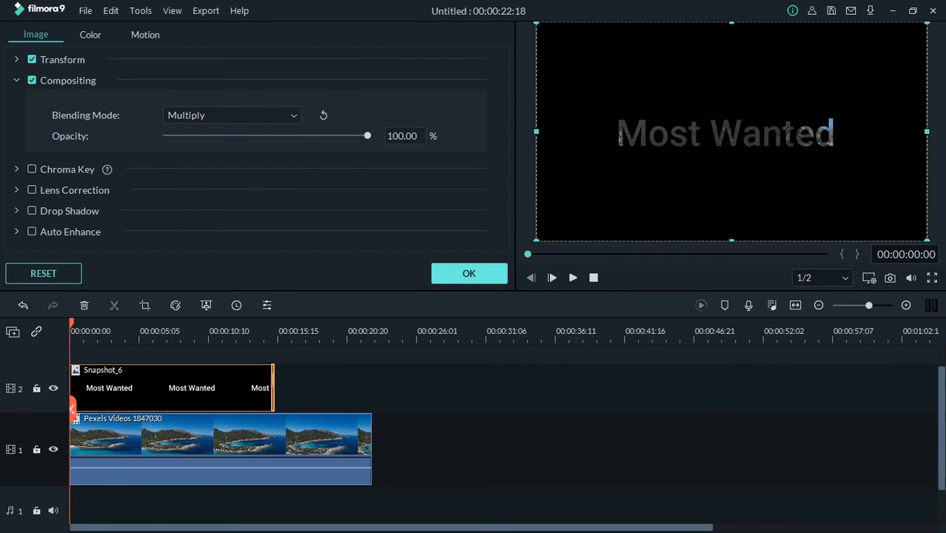
click(469, 274)
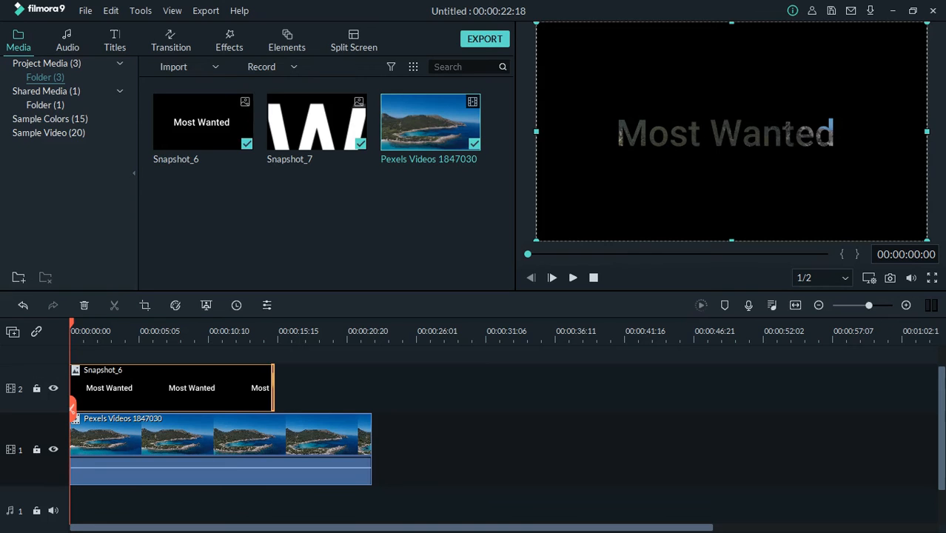
Step: Play the composite from the start and replay the zoom through the W to check the transition into the video
key(space)
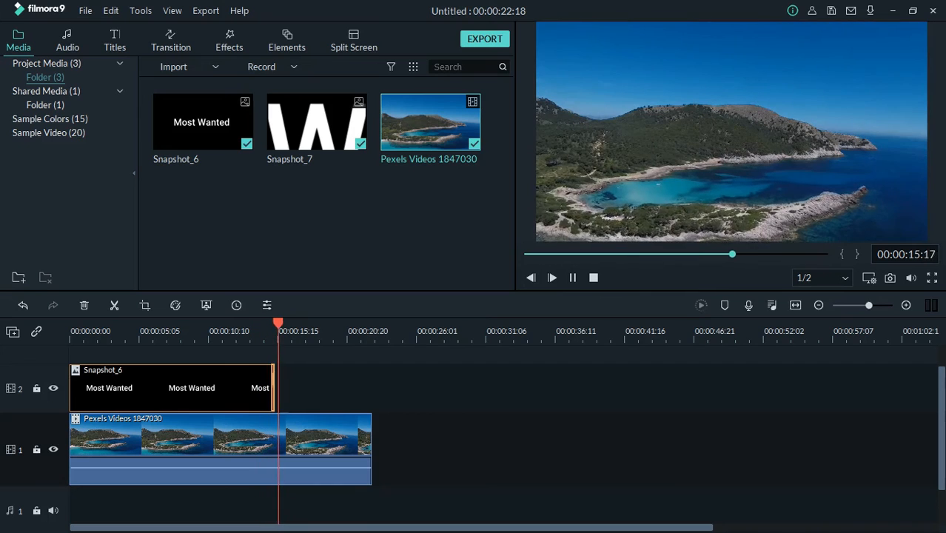
key(space)
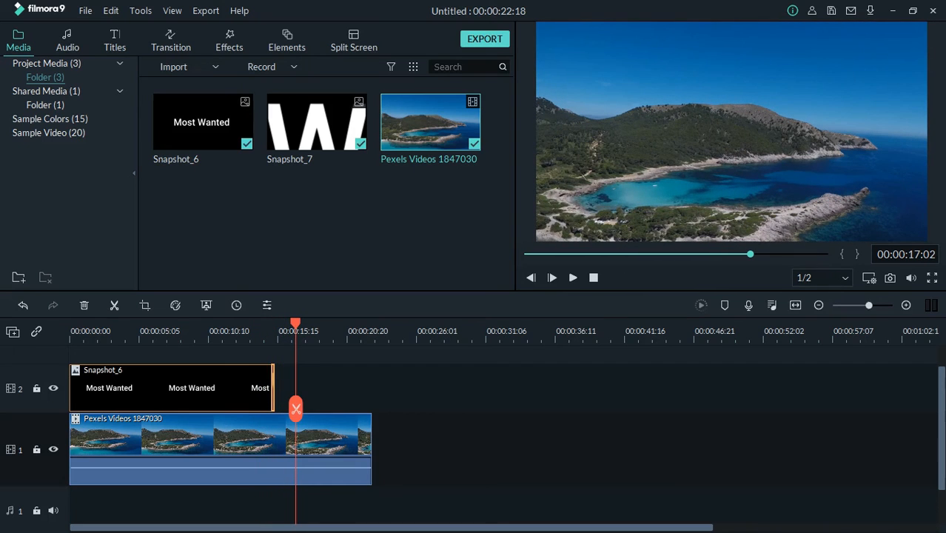
click(261, 333)
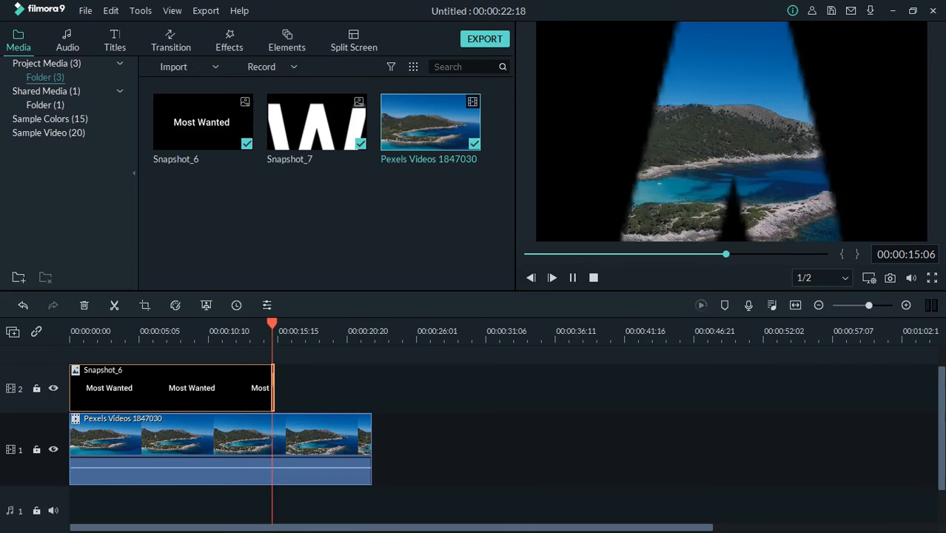
key(space)
click(201, 332)
key(space)
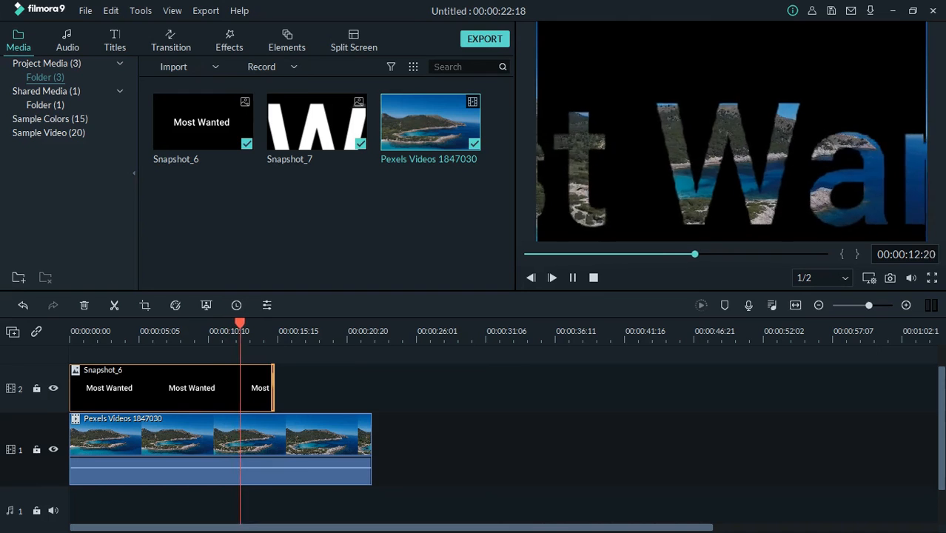
key(space)
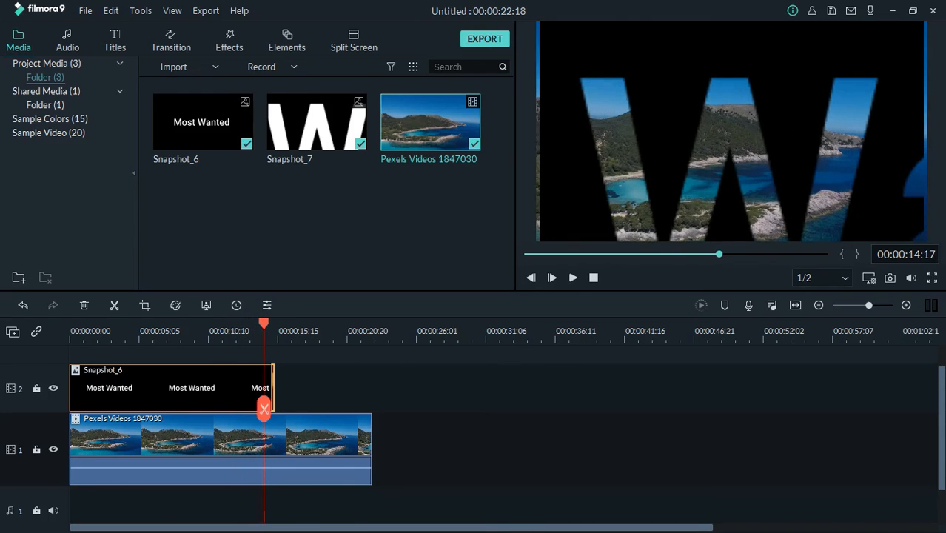
Step: Widen the Most Wanted snapshot image on both sides in the preview so it covers the full frame width, and play the zoom again
double_click(271, 383)
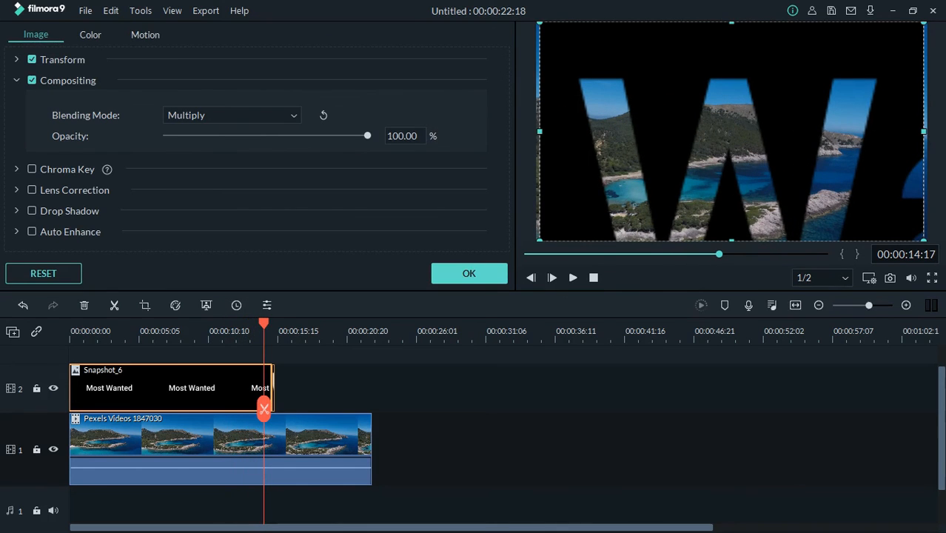
drag(540, 132, 532, 132)
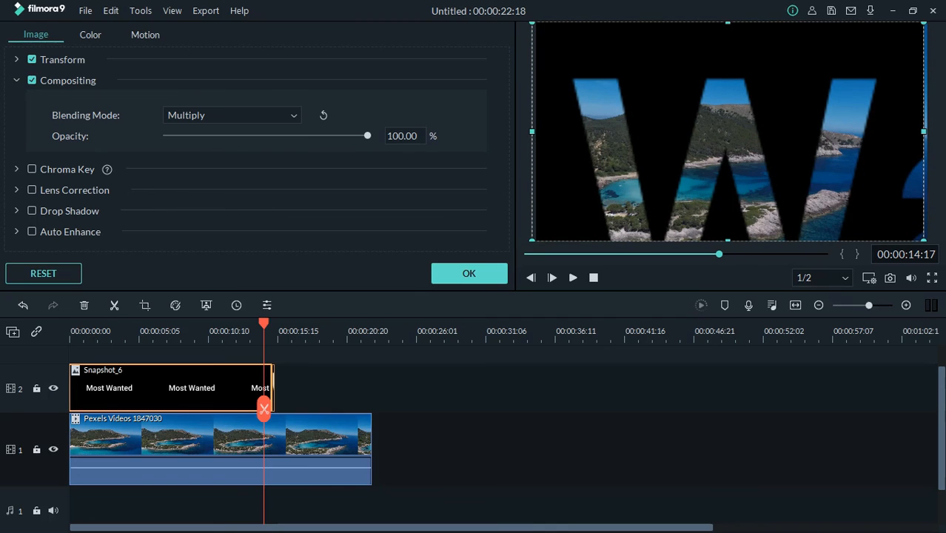
drag(924, 131, 938, 131)
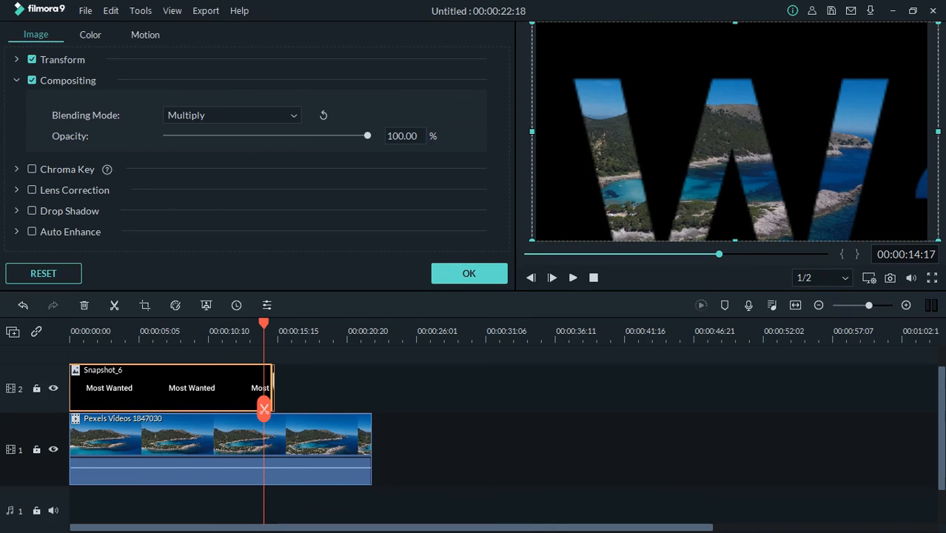
click(469, 274)
key(space)
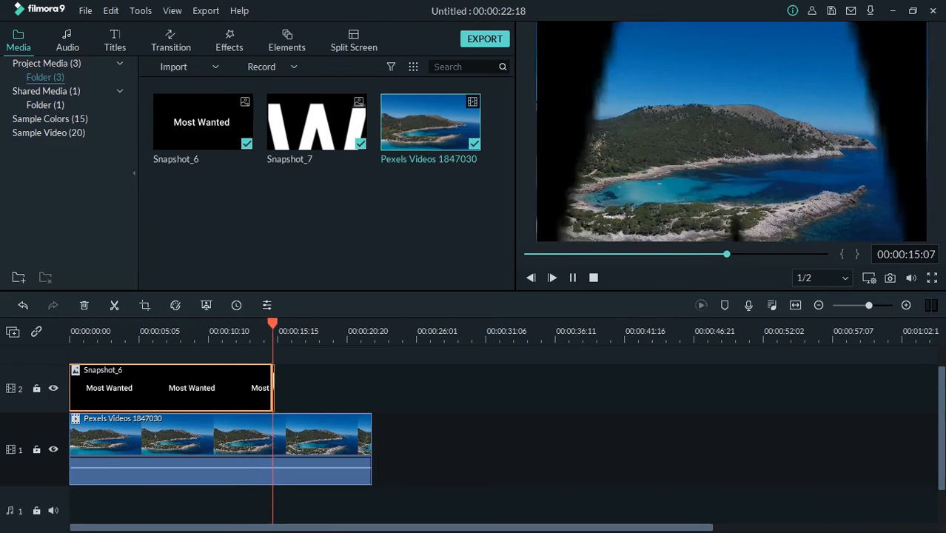